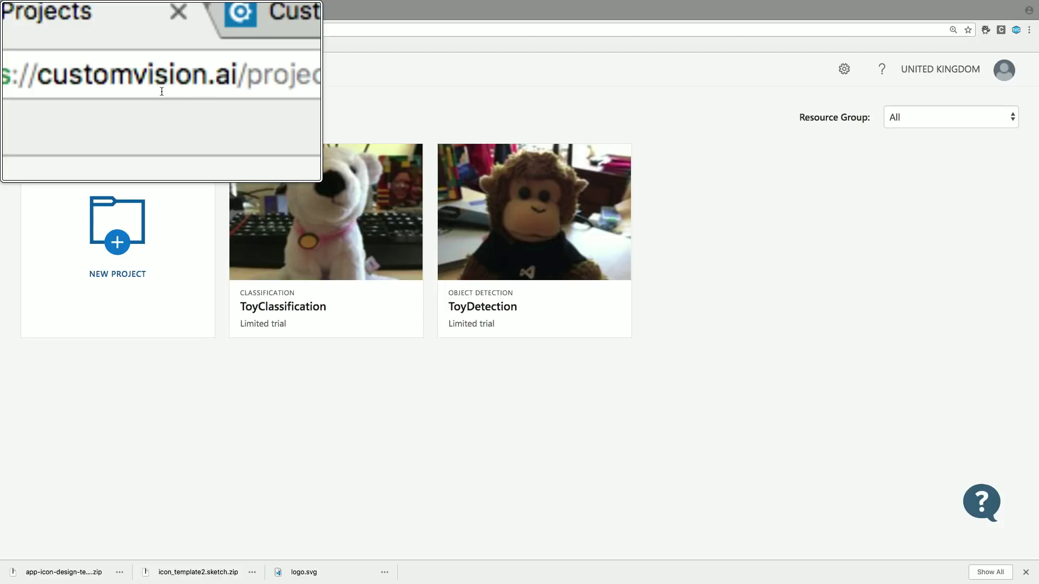
- Start a new Object Detection project, cancel it, and switch to the ToyDetection tab
click(118, 199)
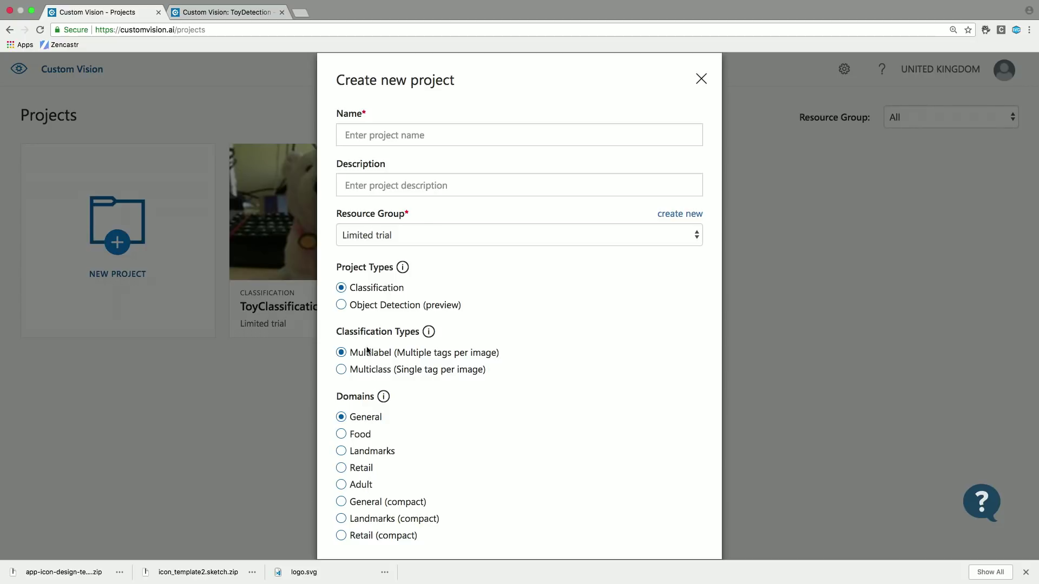
click(368, 306)
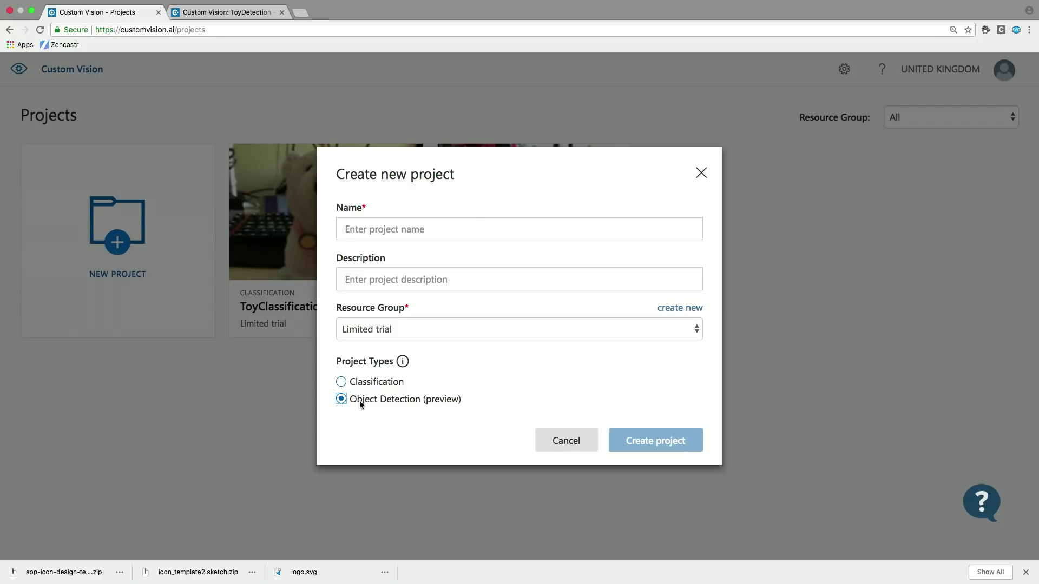
click(538, 448)
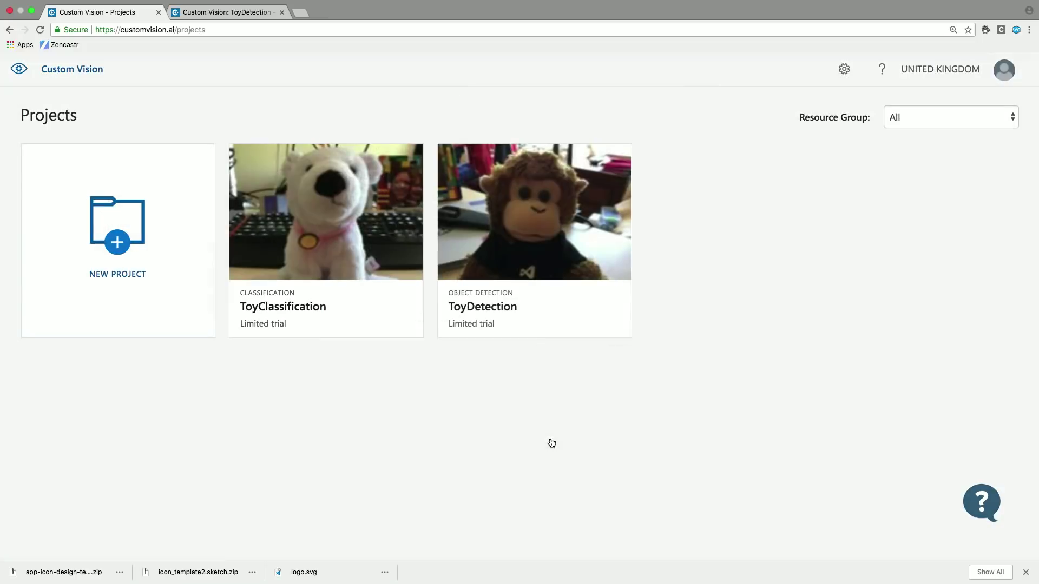
click(236, 14)
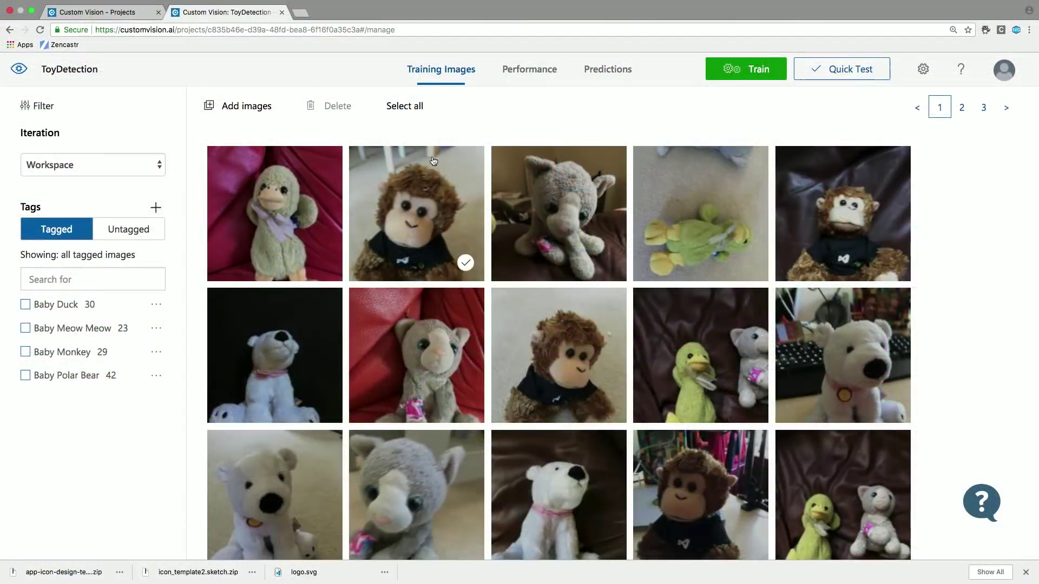
click(548, 198)
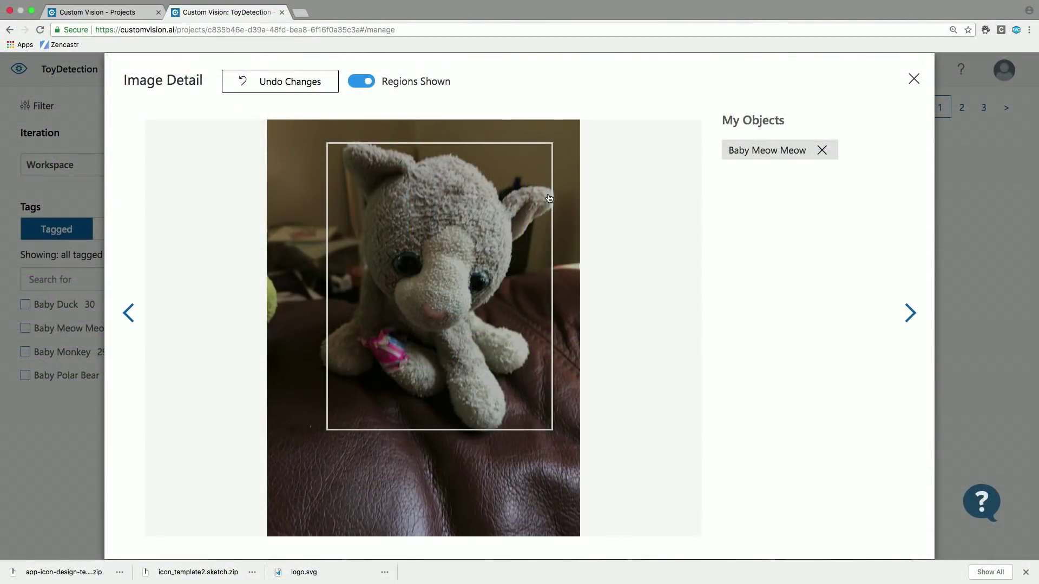
click(913, 79)
scroll(793, 242, down, 3)
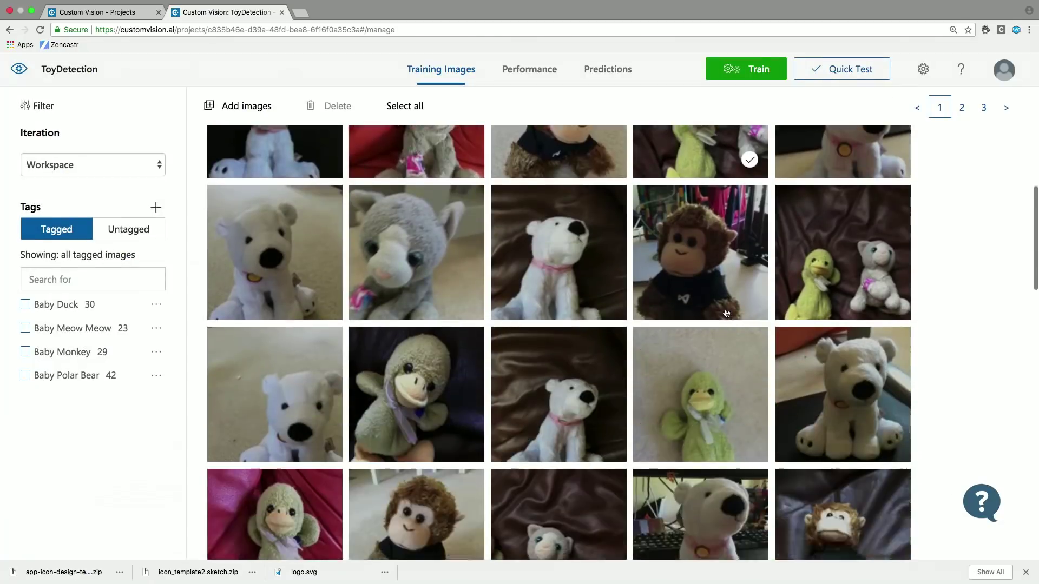
scroll(793, 242, down, 2)
click(792, 240)
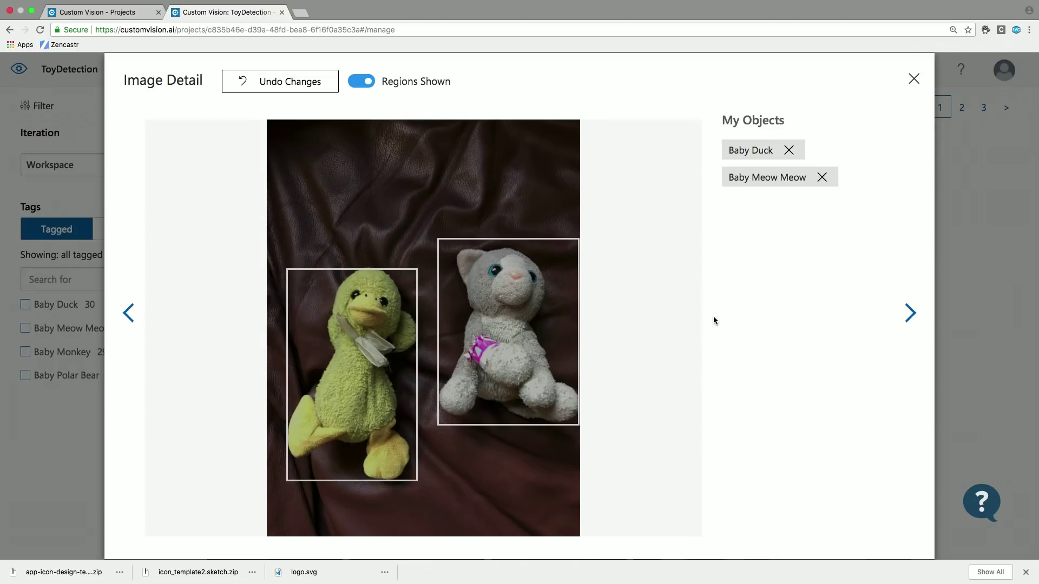
click(913, 79)
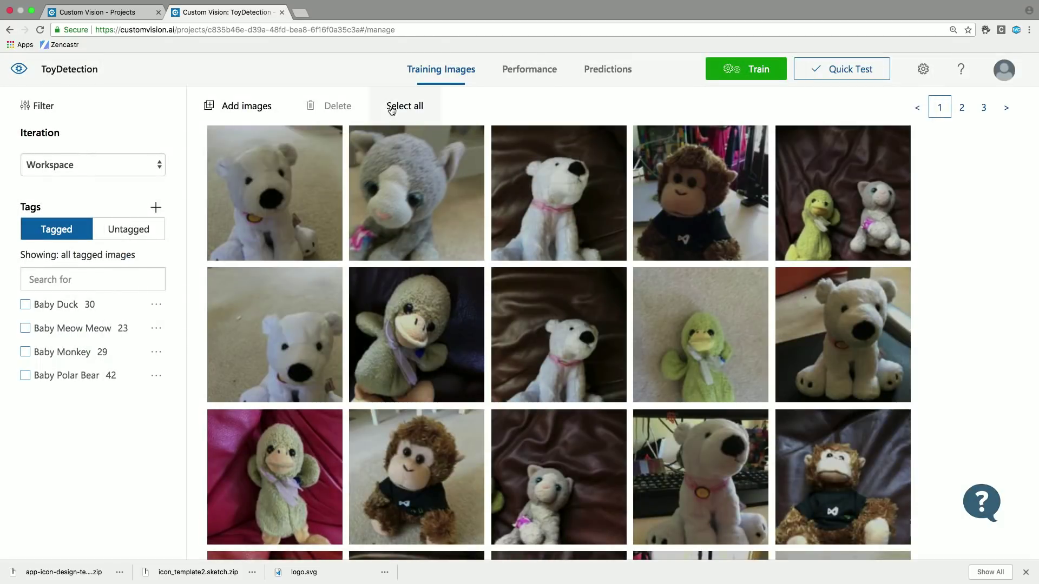
- Upload IMG_6848.JPG to the ToyDetection training images
click(254, 106)
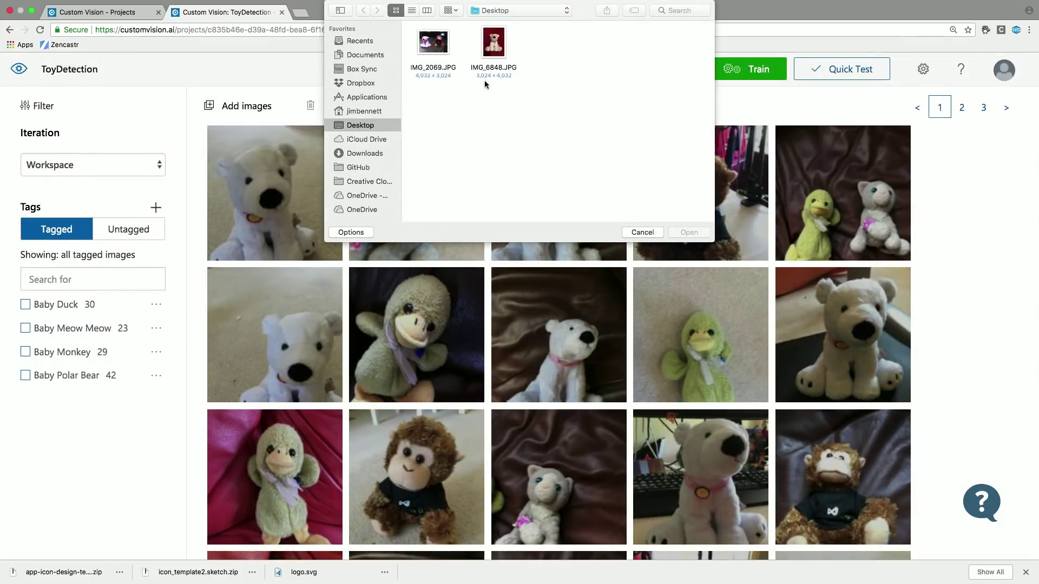
double_click(492, 48)
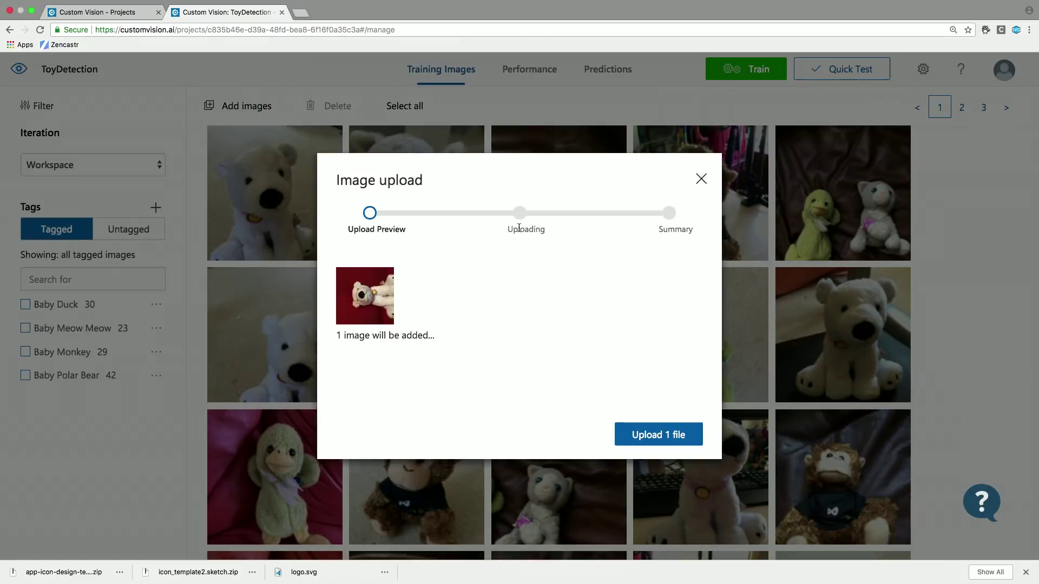
click(646, 433)
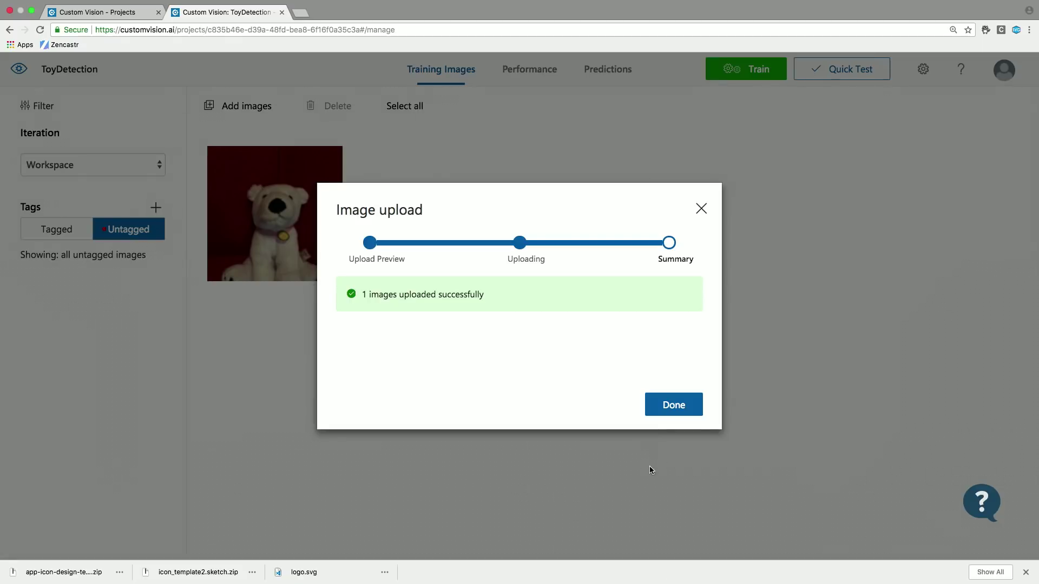
click(686, 411)
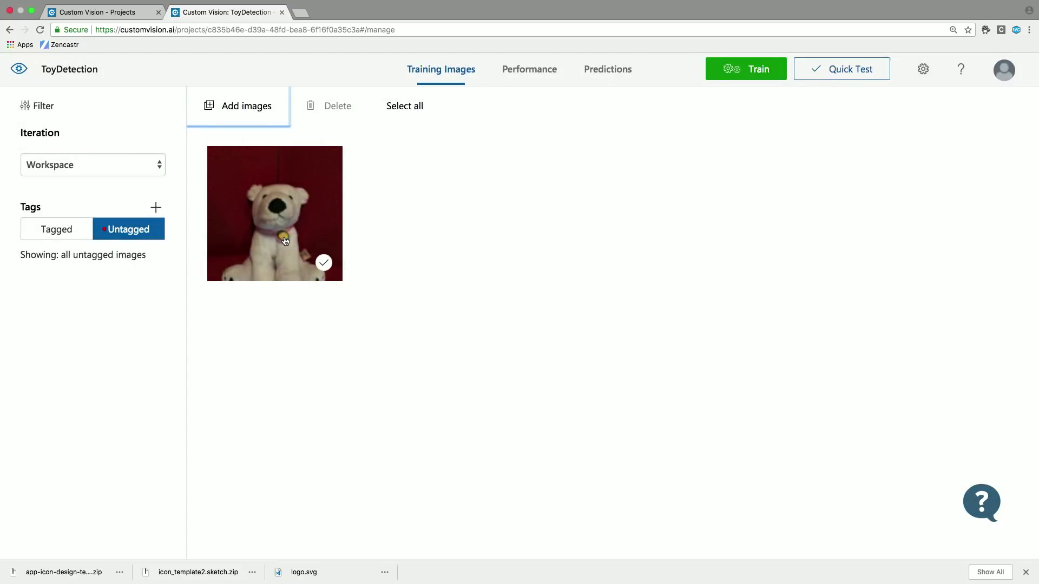
- Draw a tight region around the polar bear and tag it Baby Polar Bear
click(257, 239)
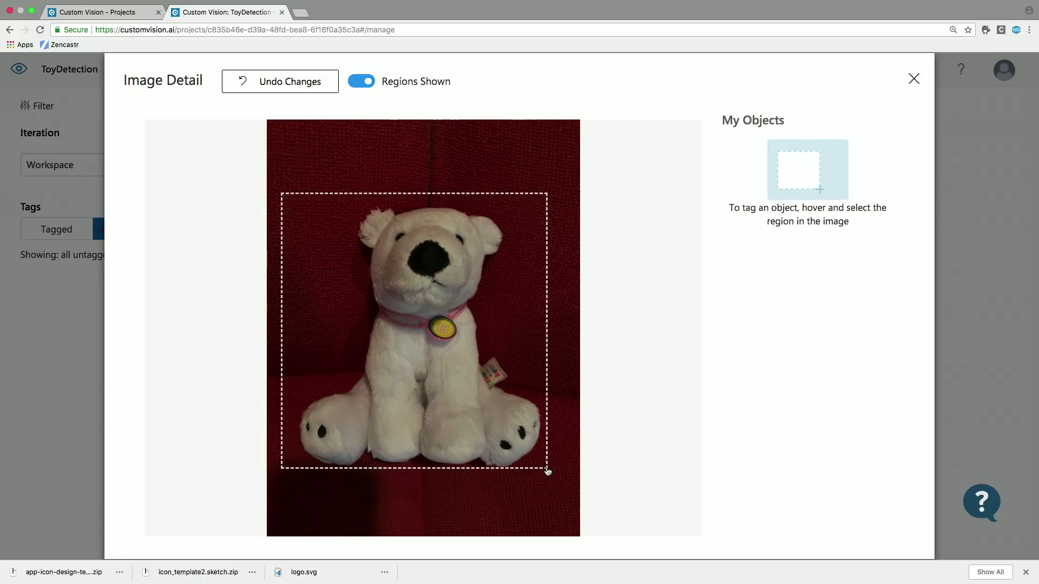
drag(281, 193, 548, 470)
drag(280, 194, 300, 194)
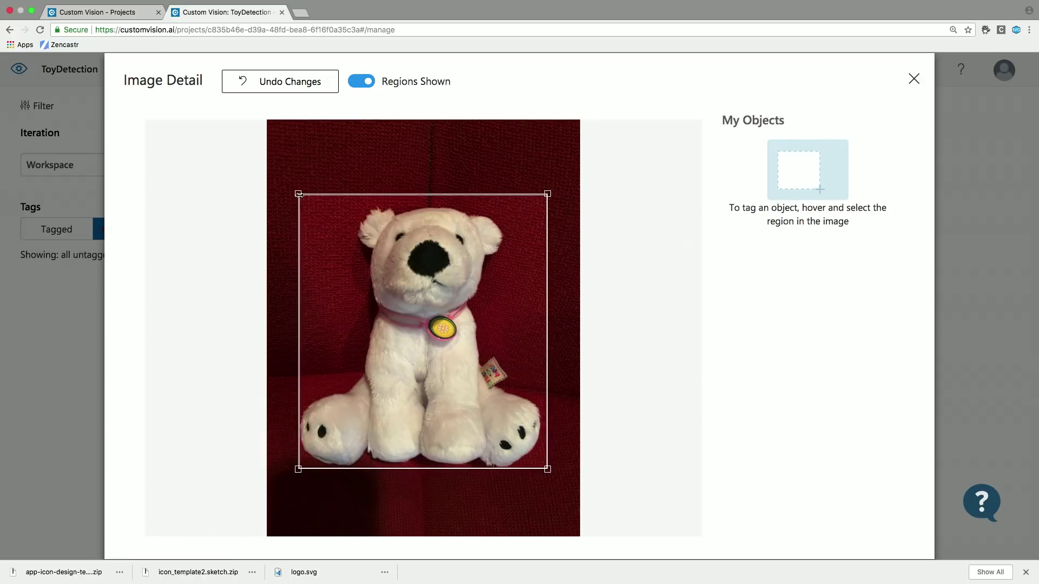
click(296, 194)
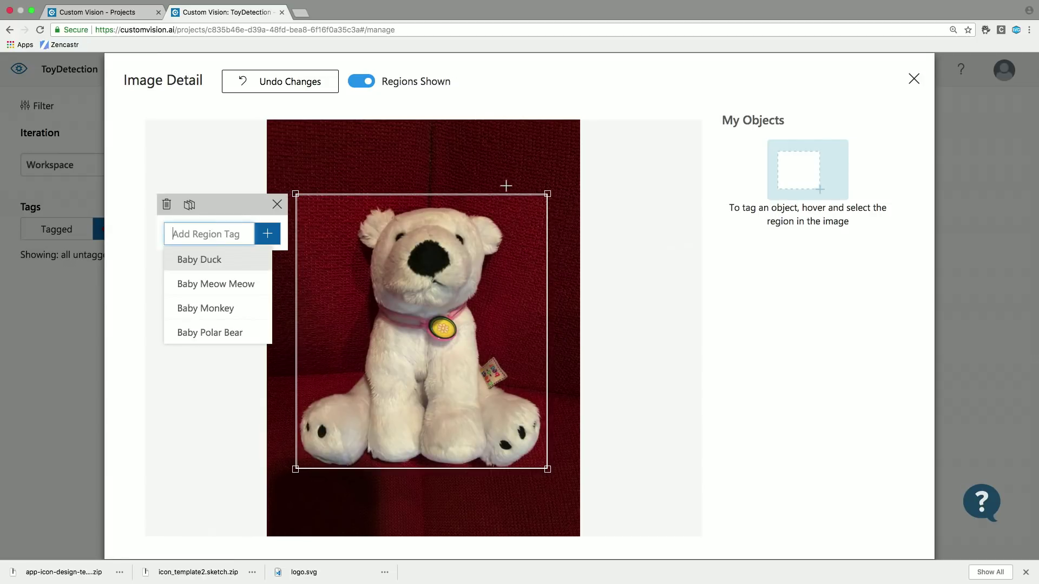
click(547, 193)
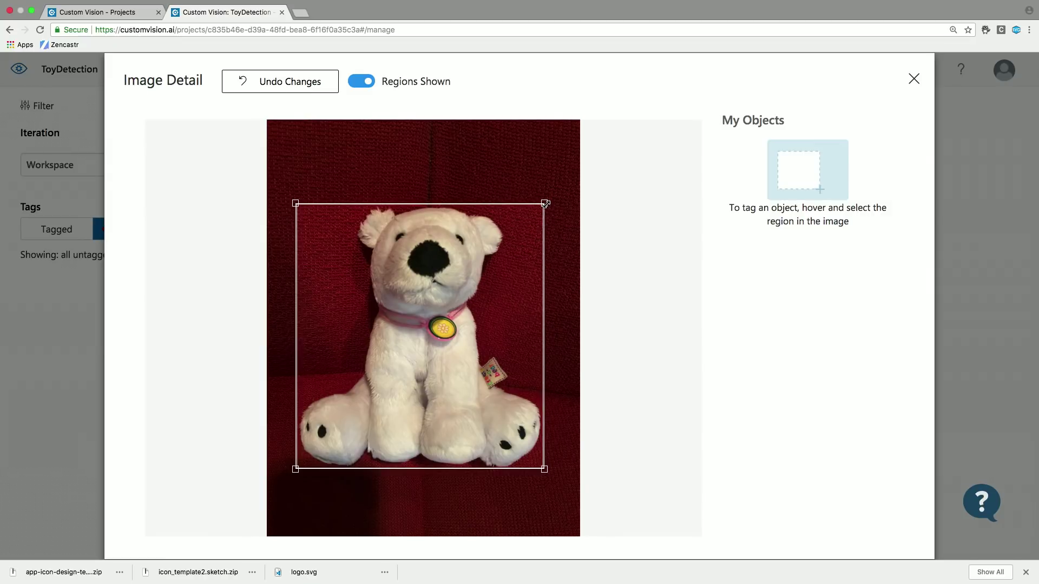
click(545, 205)
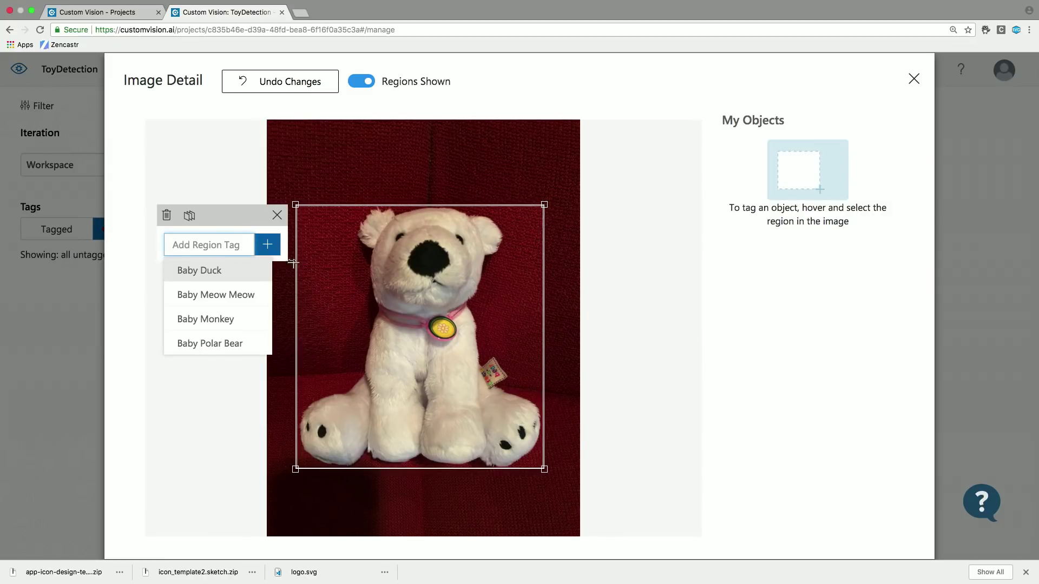
click(229, 343)
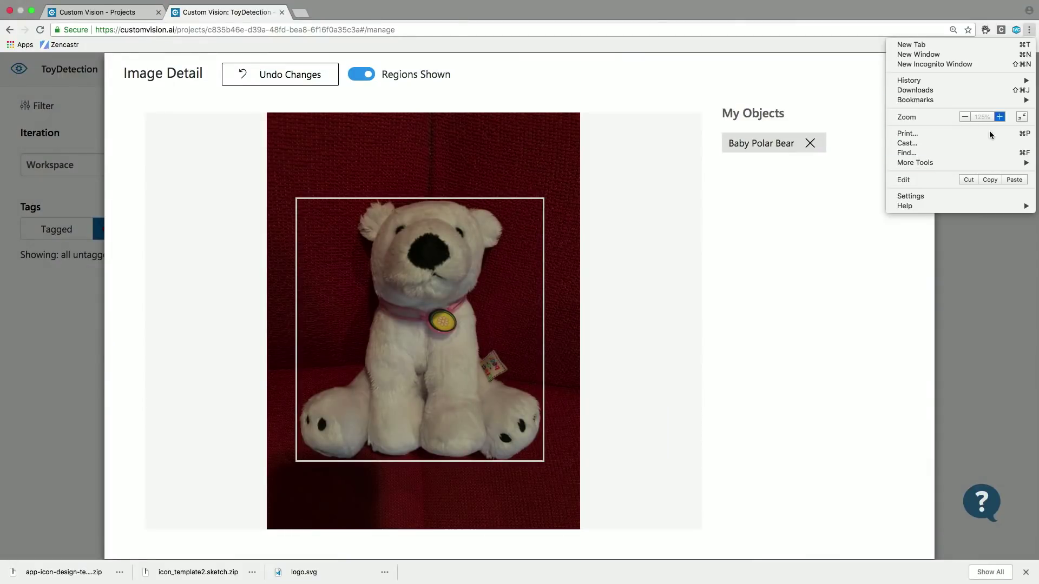
- Close the polar bear's Image Detail dialog, adjusting Chrome's page zoom around it
click(965, 117)
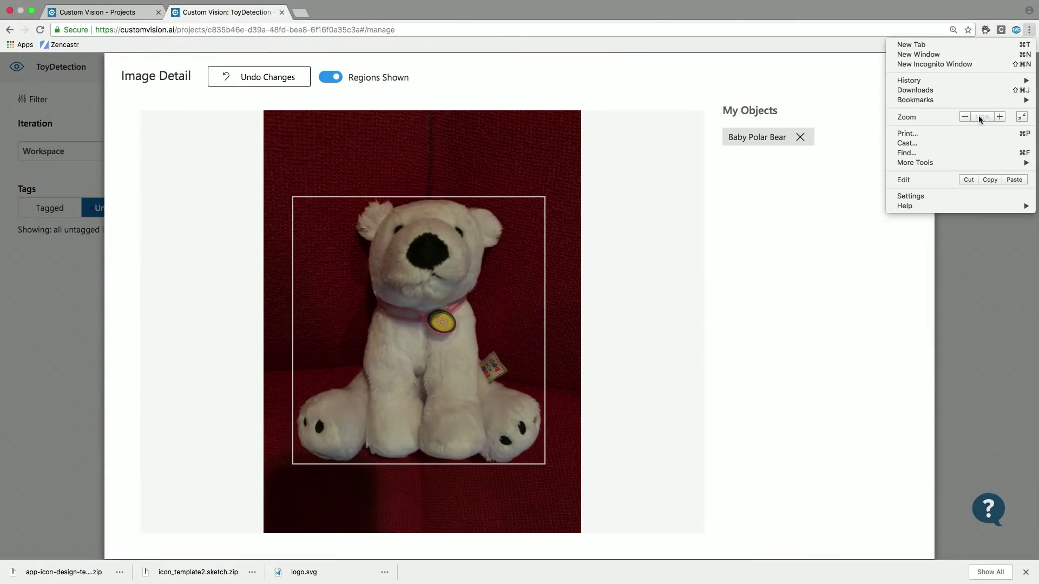
click(965, 118)
click(851, 282)
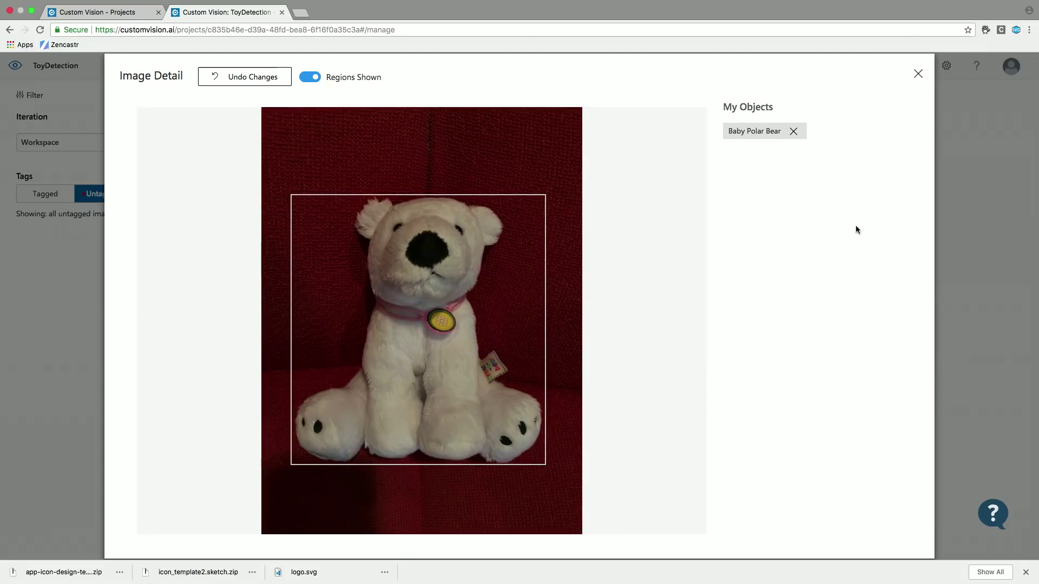
click(918, 74)
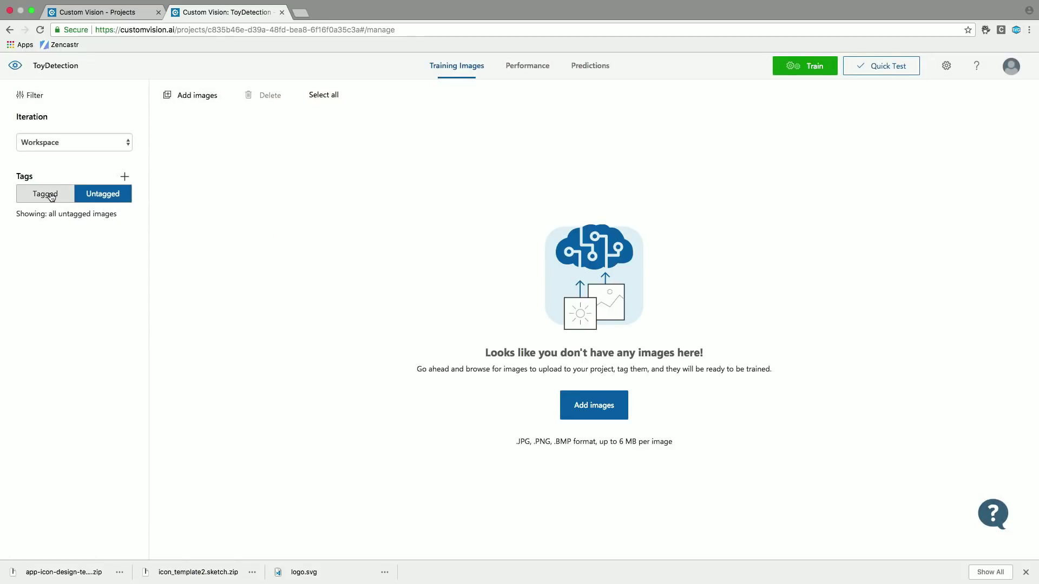
click(1027, 29)
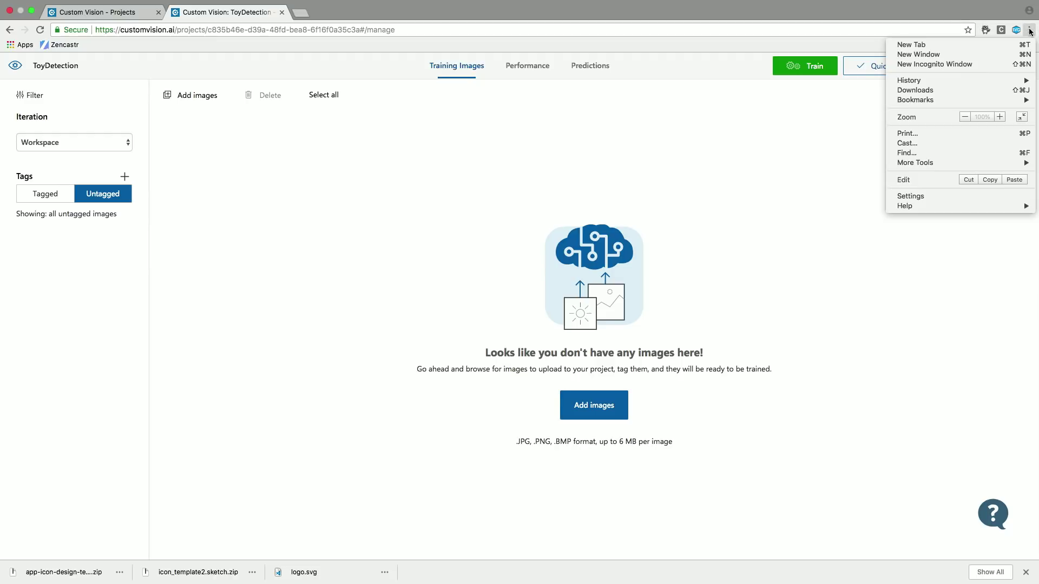
click(1000, 116)
click(763, 193)
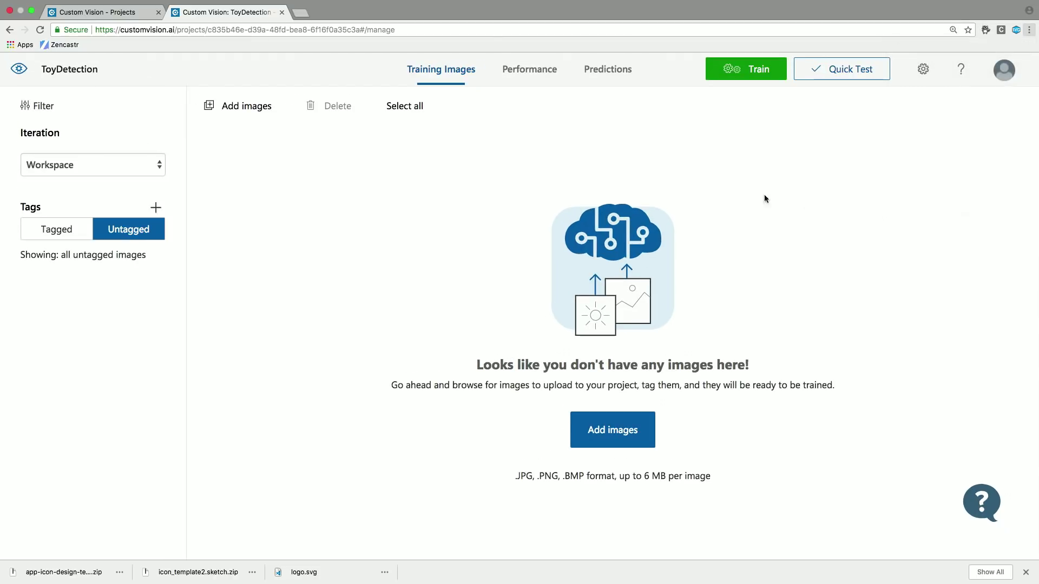
- Switch the Tags panel to Tagged to list Baby Duck, Monkey, Meow Meow and Polar Bear images
click(745, 80)
click(72, 228)
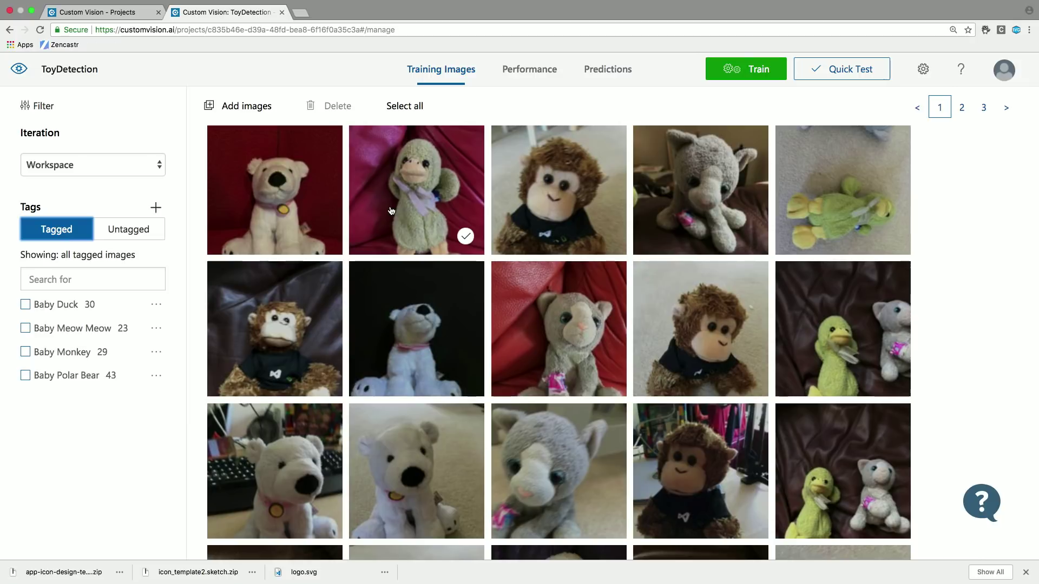
mouse_move(559, 329)
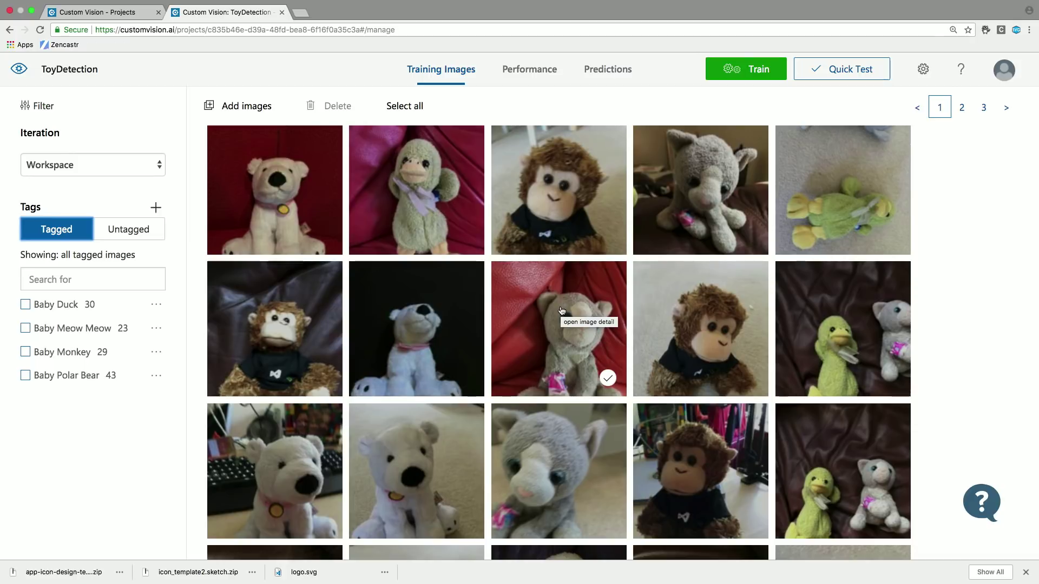
- Quick Test the trained model on the local Desktop photo IMG_2069.JPG
click(828, 73)
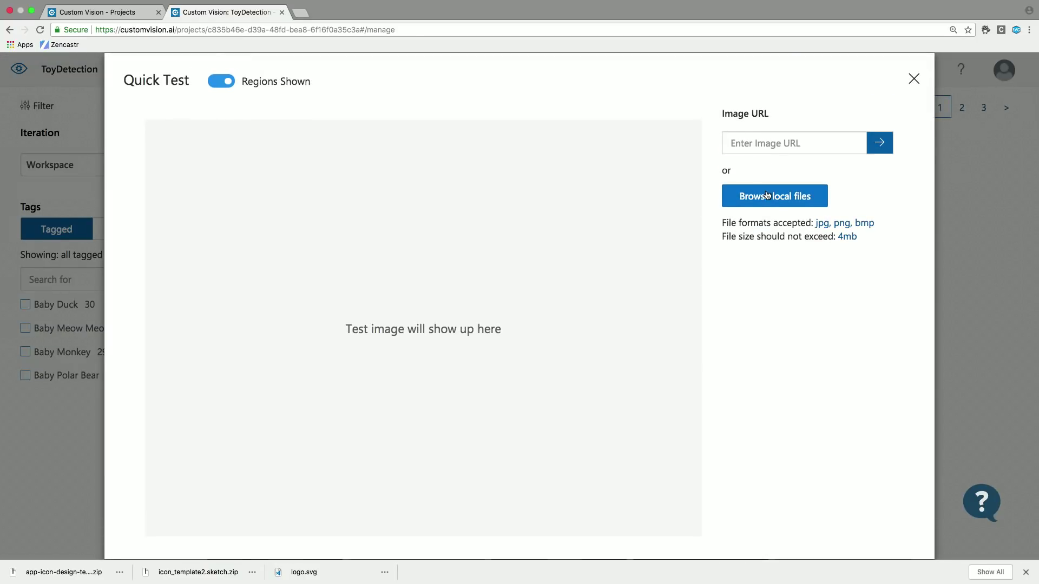
click(767, 196)
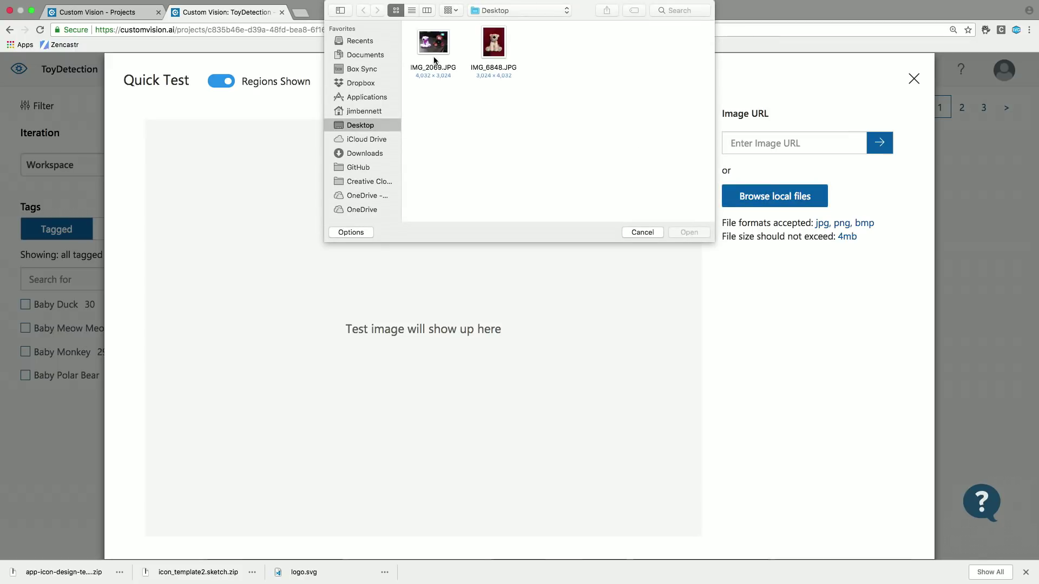
double_click(433, 51)
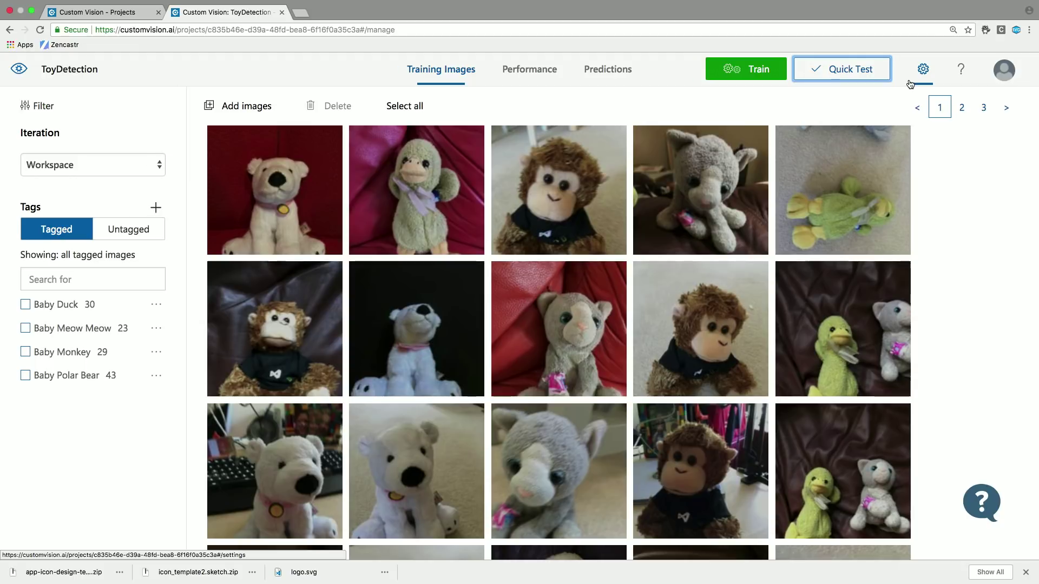
- View the Custom Vision projects overview, then return from the code editor to ToyDetection
click(98, 13)
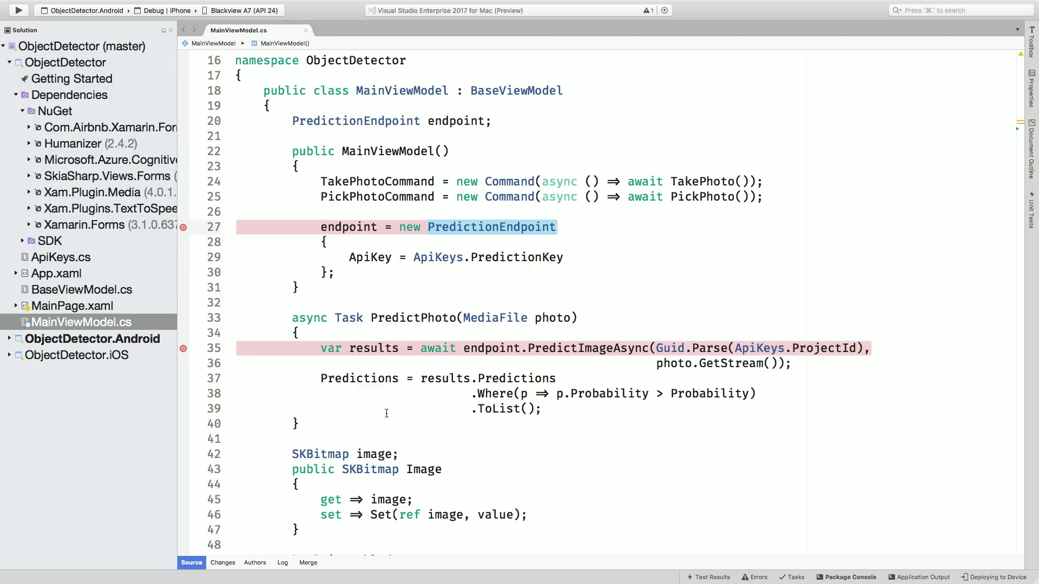
key(ctrl+Right)
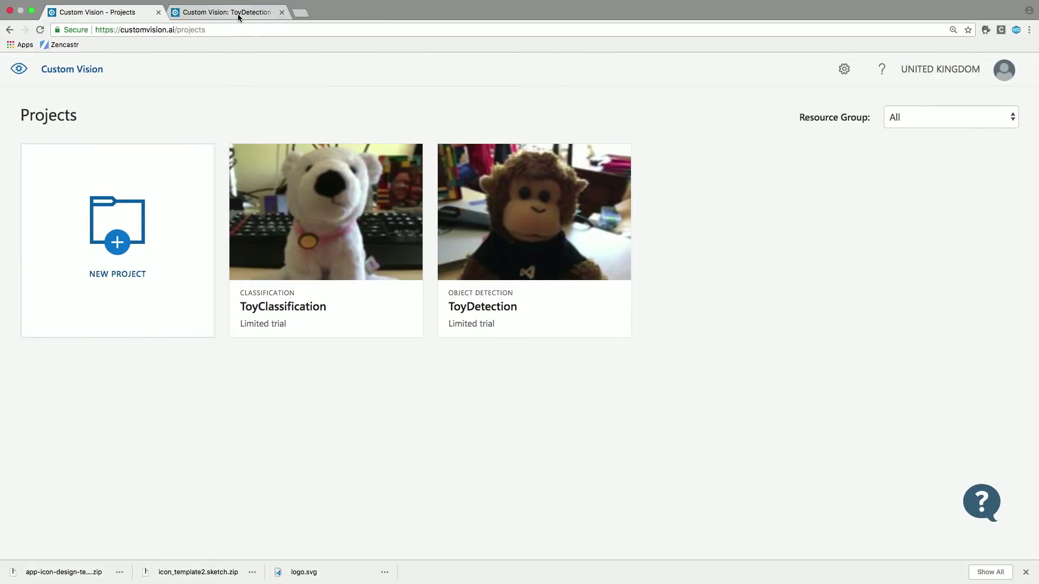
click(240, 13)
- Quick-test ToyDetection on a Desktop photo, yielding a Baby Monkey box around 84%
click(875, 69)
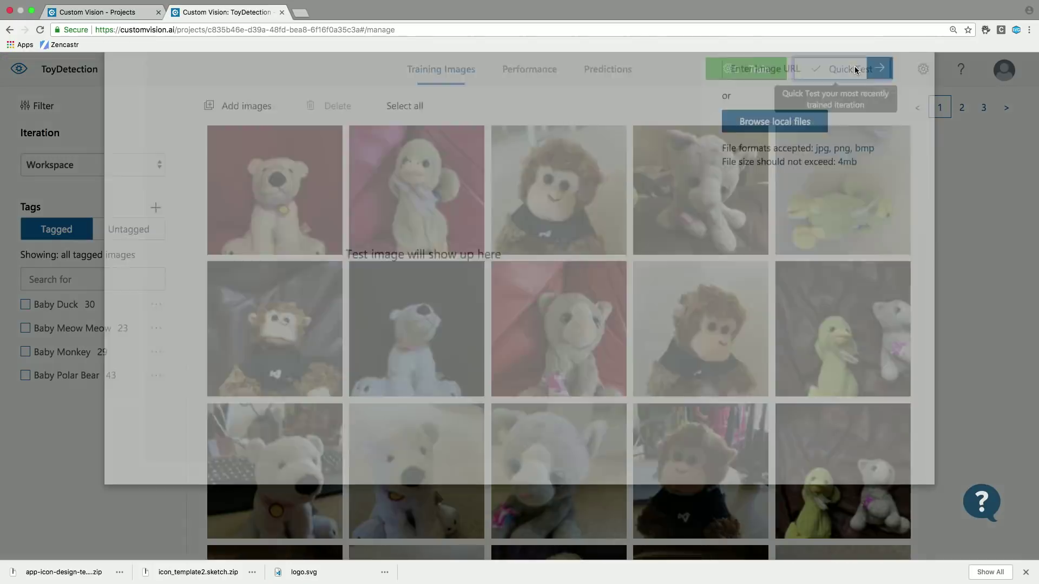
click(767, 199)
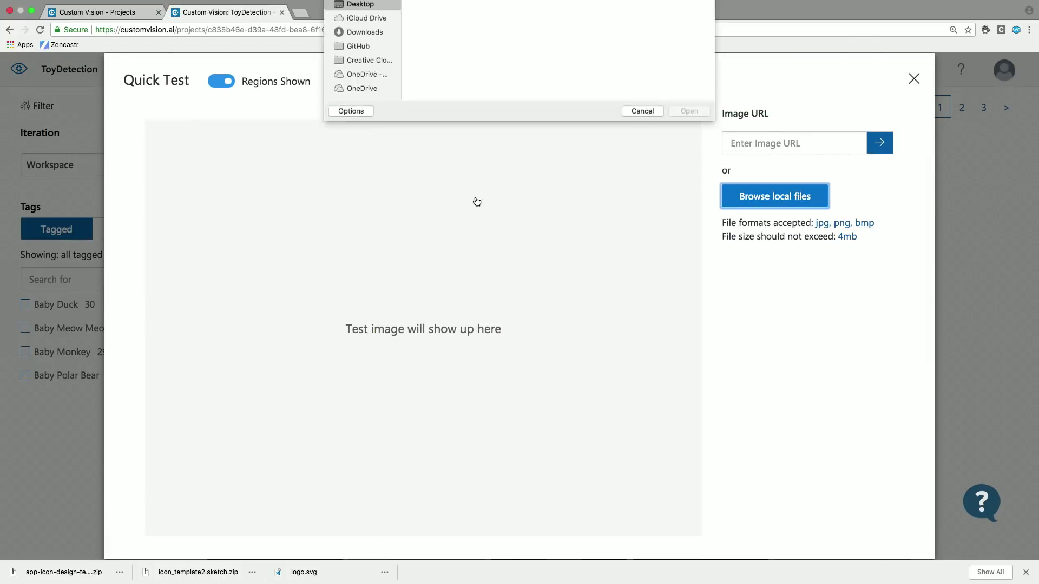
click(433, 44)
click(688, 232)
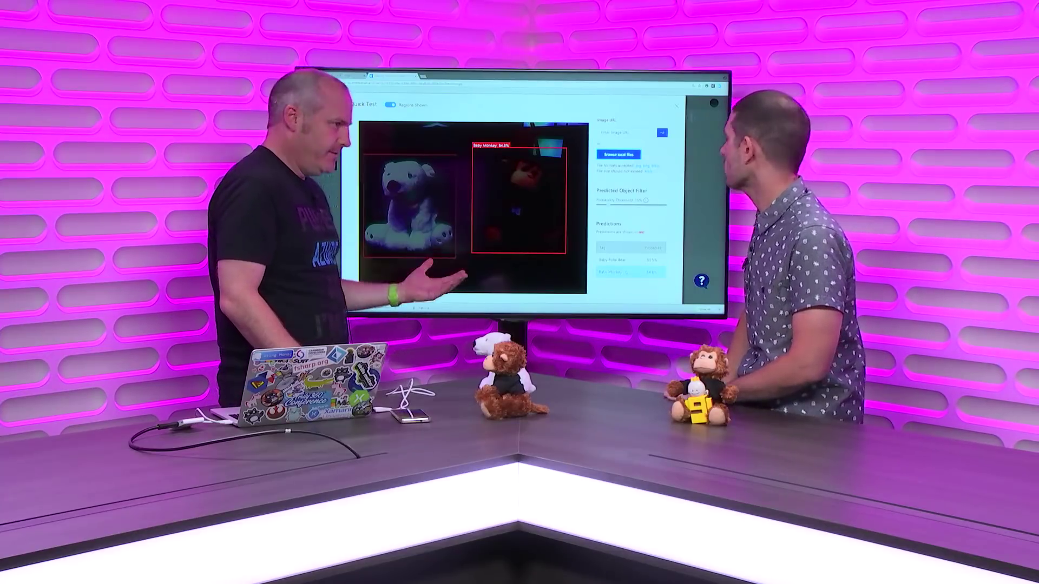
- Switch back to Visual Studio for Mac to view MainViewModel.cs's prediction code
key(alt+Tab)
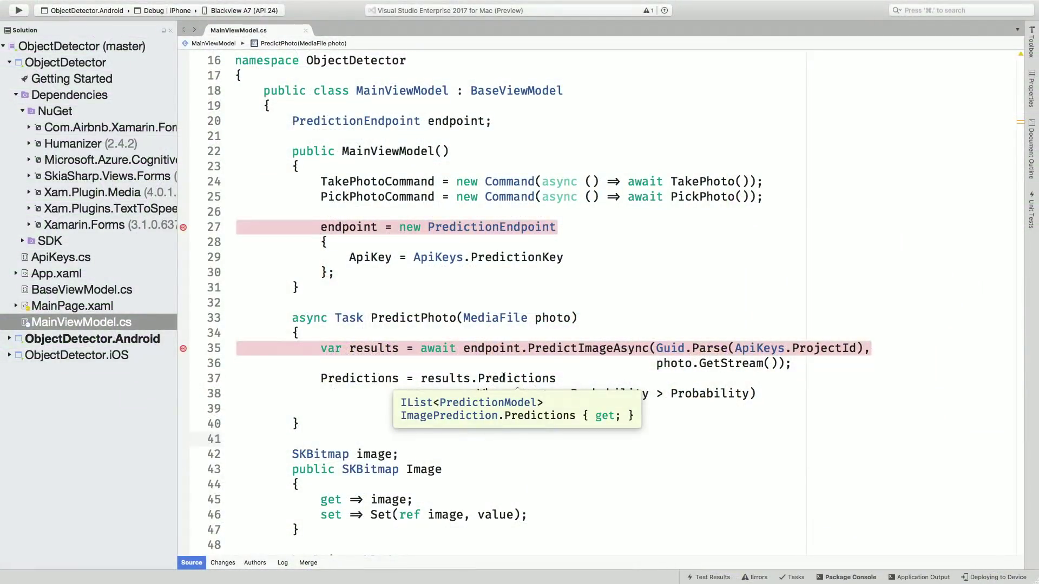
mouse_move(710, 394)
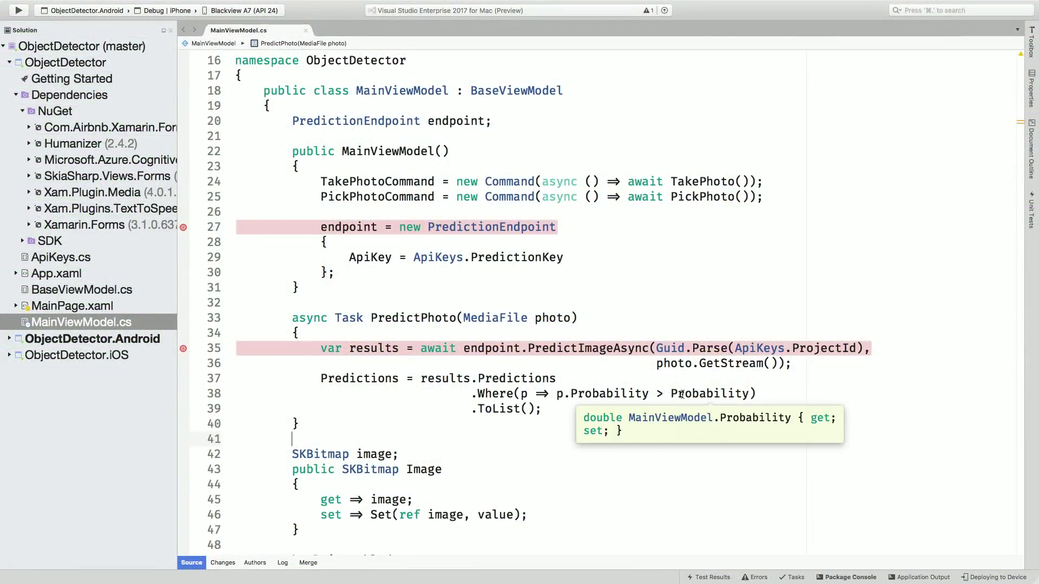
scroll(645, 263, up, 1)
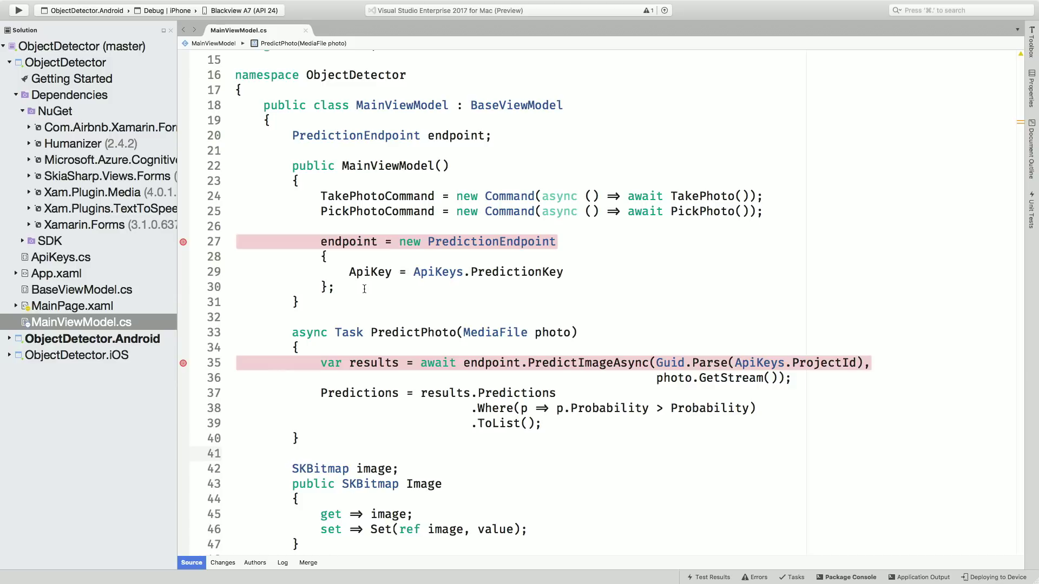
- Debug-run ObjectDetector.Android to the line 27 breakpoint, browsing its project tree meanwhile
click(18, 13)
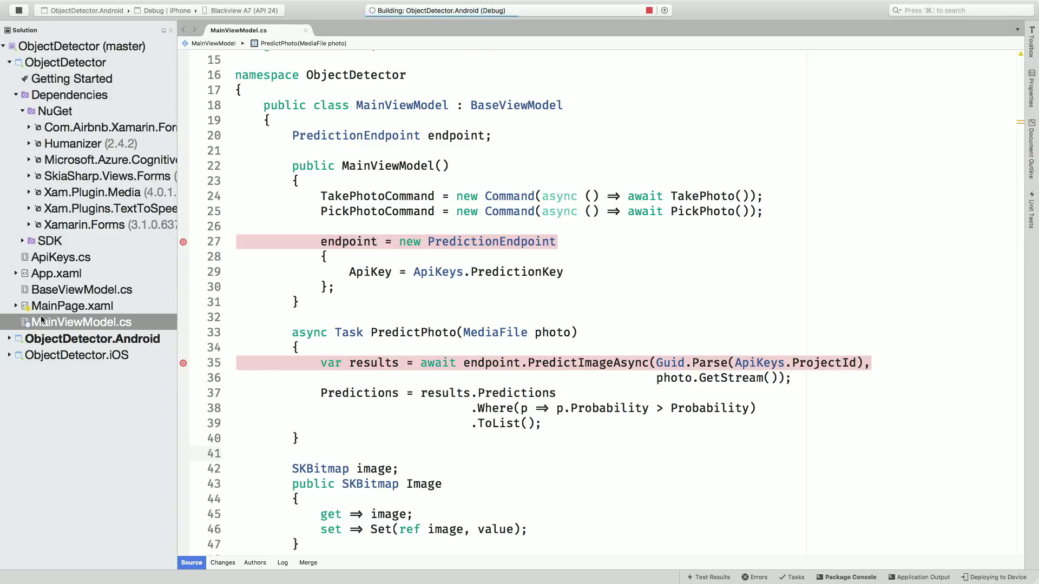
click(9, 341)
click(10, 339)
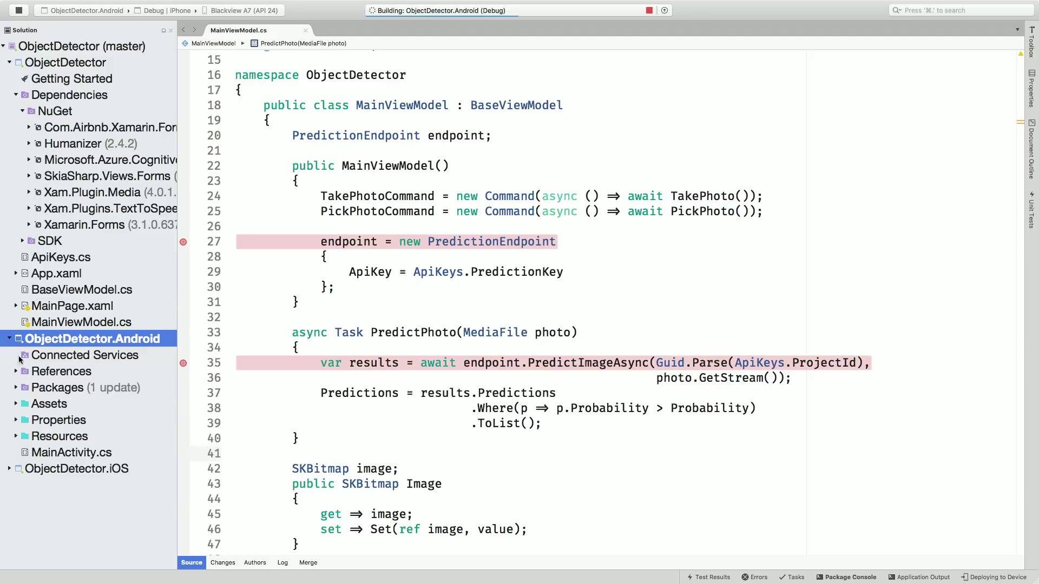
click(16, 389)
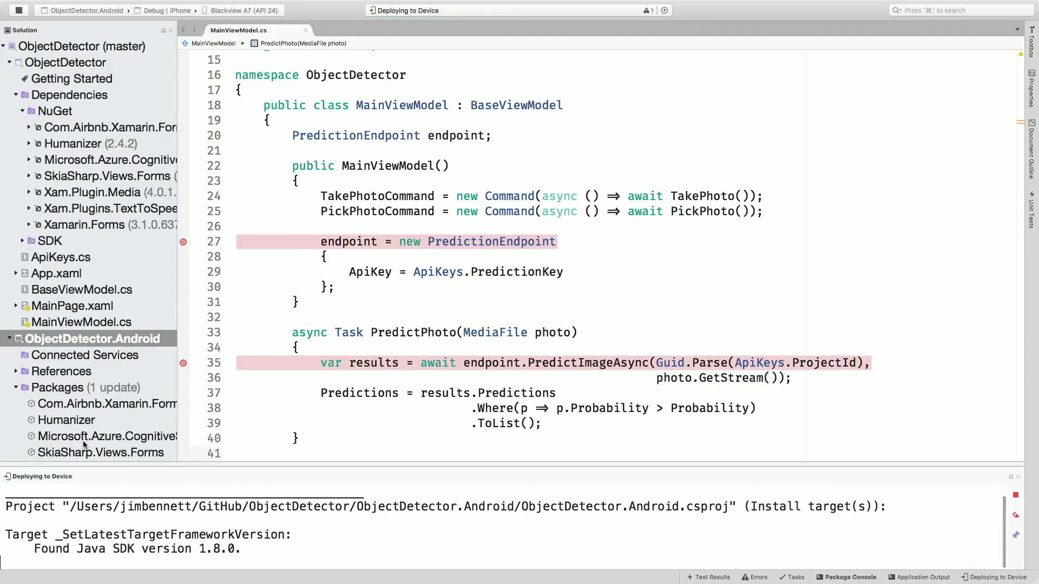
click(10, 339)
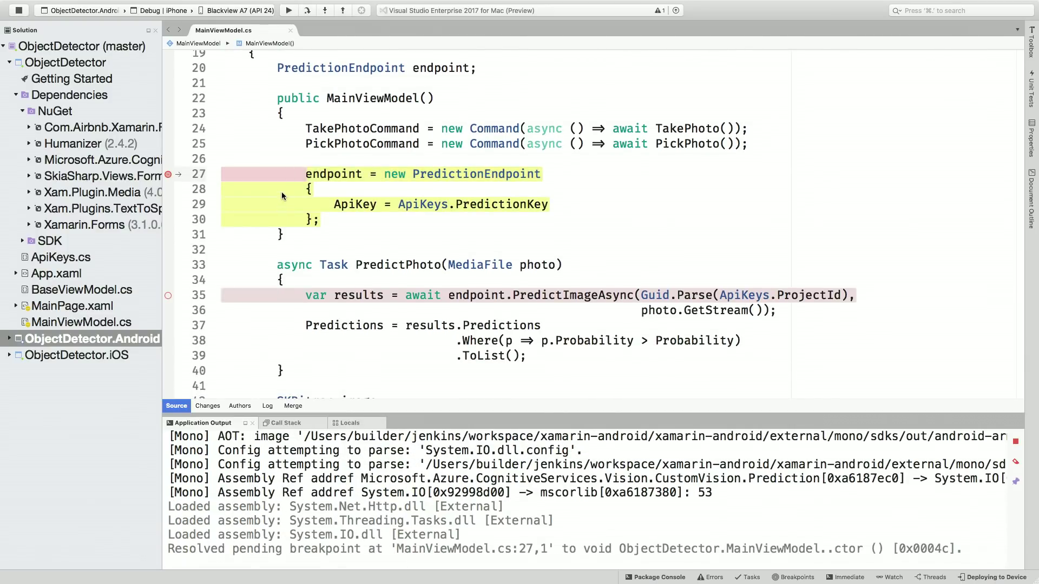
- Remove the line 27 breakpoint, continue execution, and switch to the Vysor phone Space
click(168, 175)
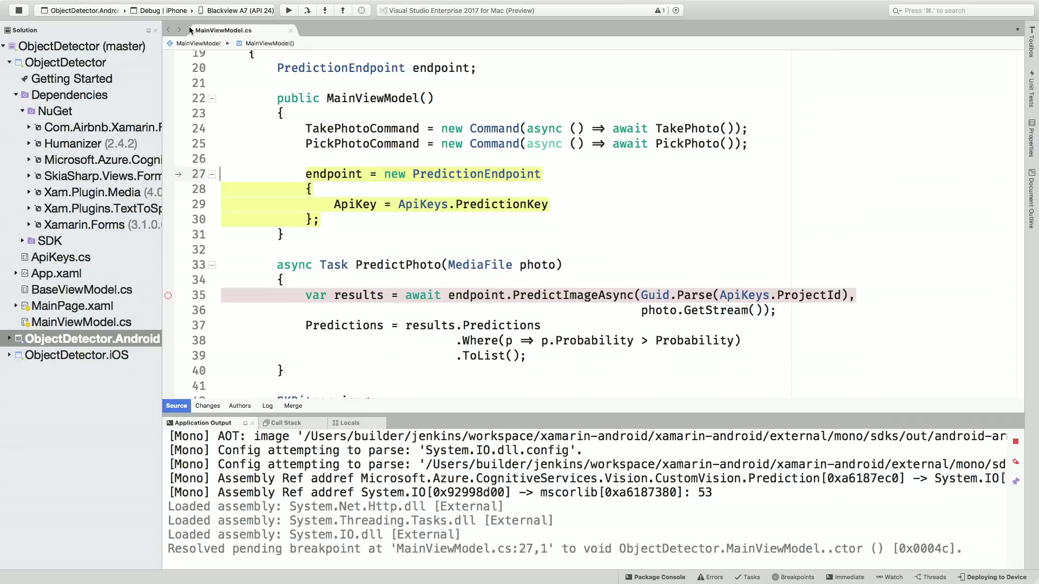
click(288, 10)
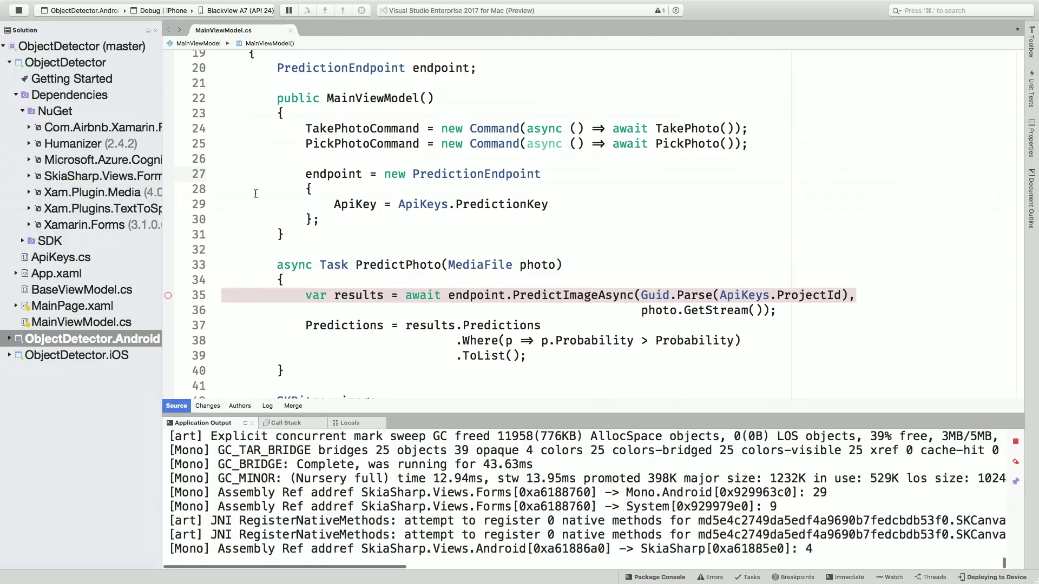
key(ctrl+Left)
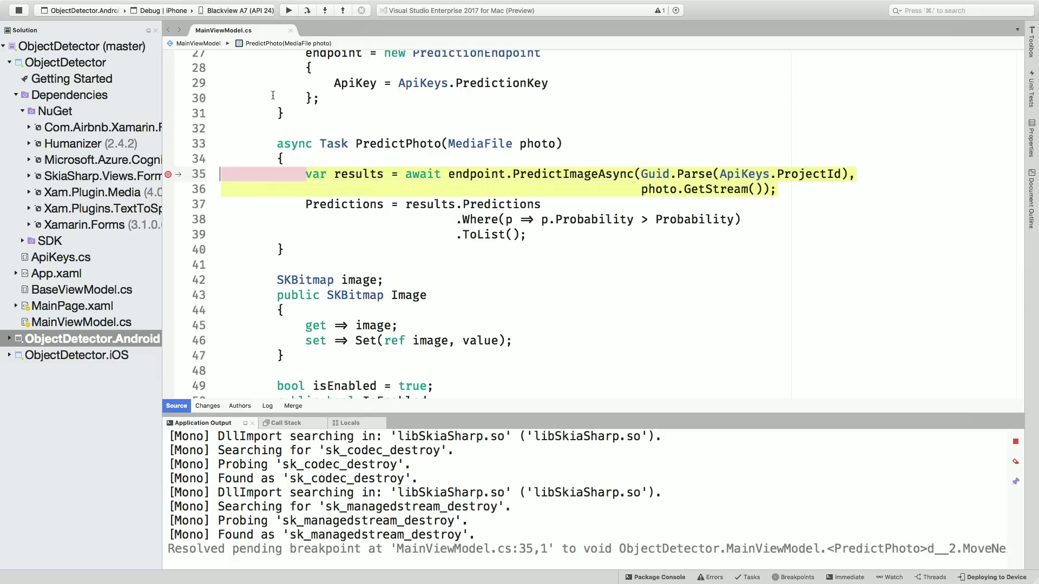
- Add a breakpoint on line 37, where MainViewModel.cs filters Predictions by probability
click(168, 206)
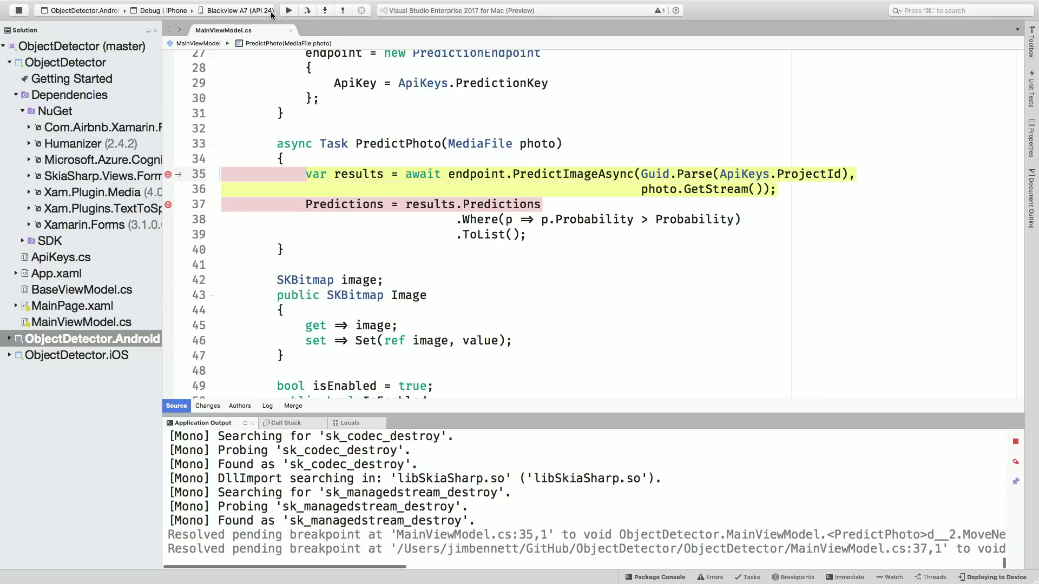
- Resume the app, step past PredictImageAsync to line 37, and expand the returned results
click(289, 11)
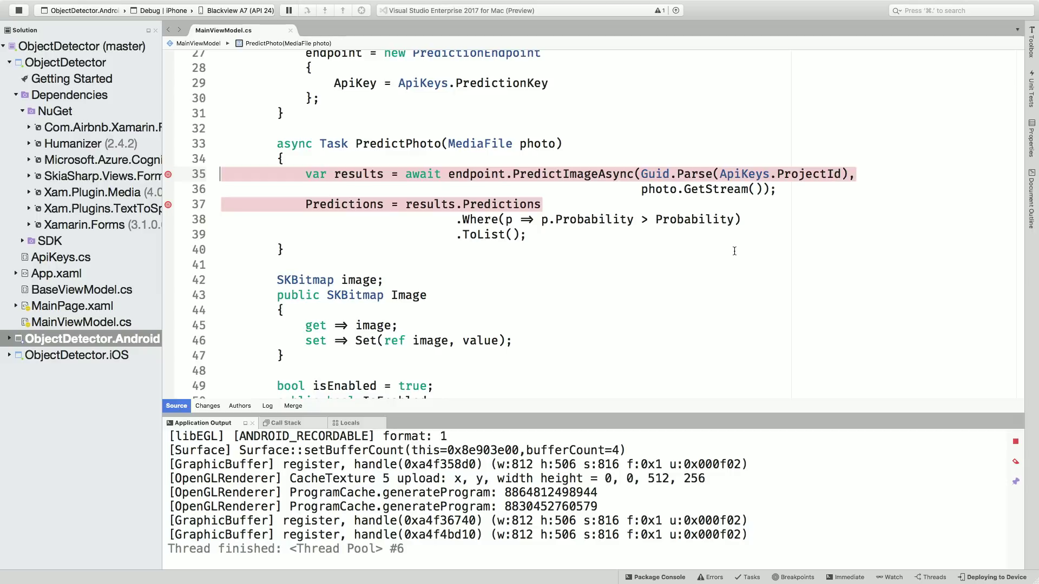
key(F10)
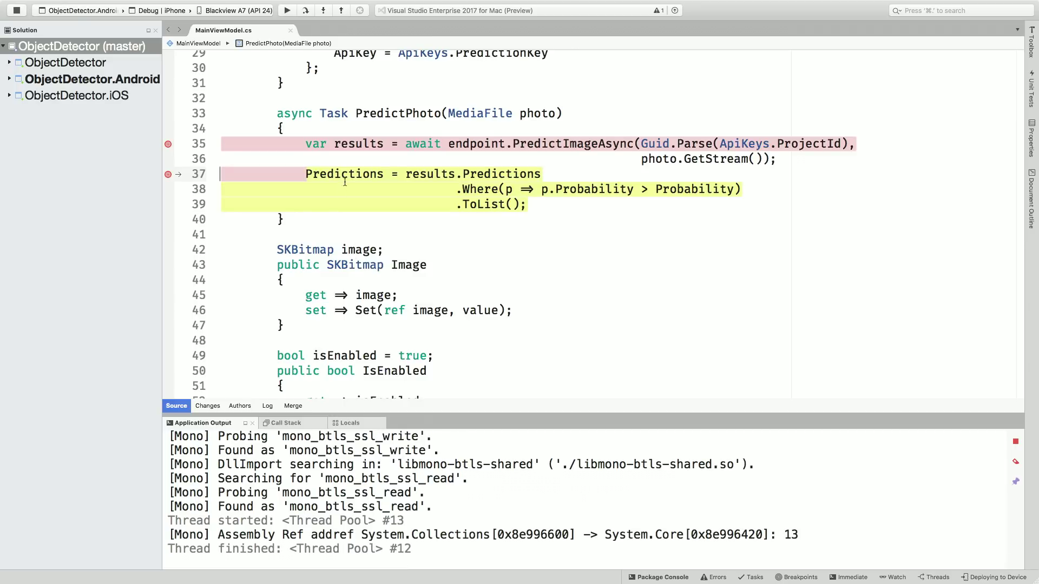
mouse_move(357, 144)
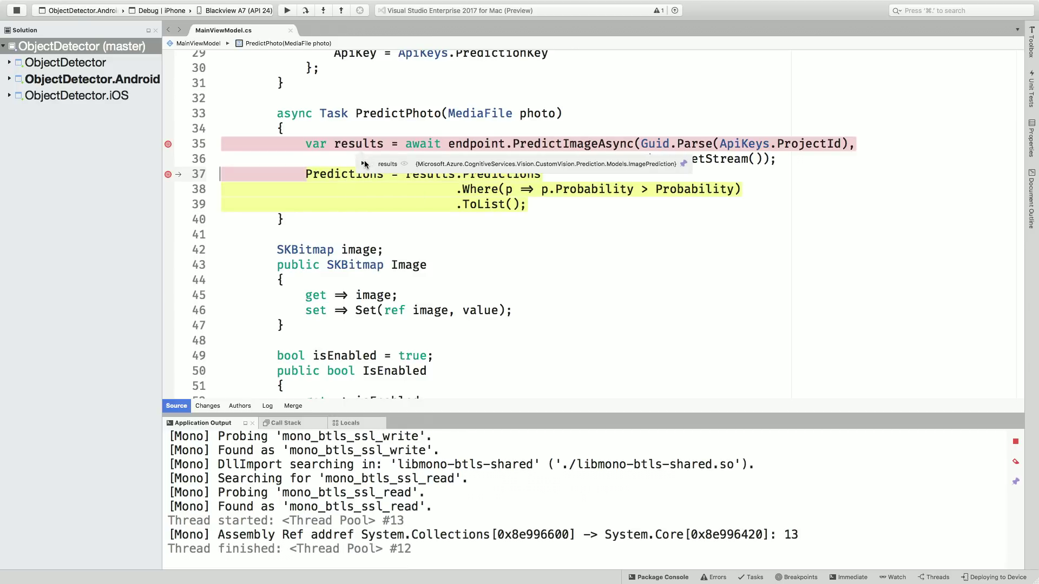
click(364, 163)
click(369, 208)
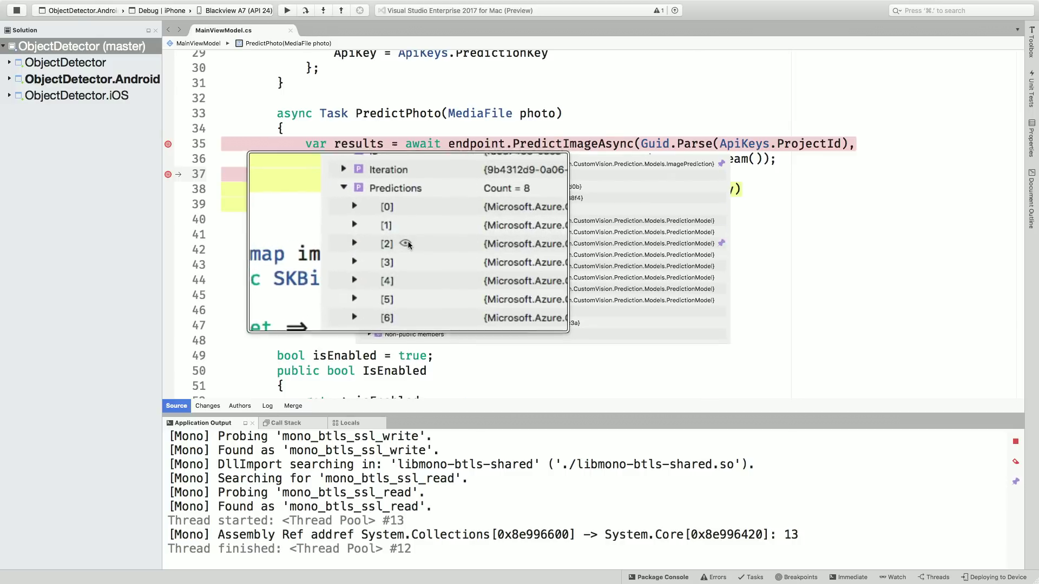
click(375, 221)
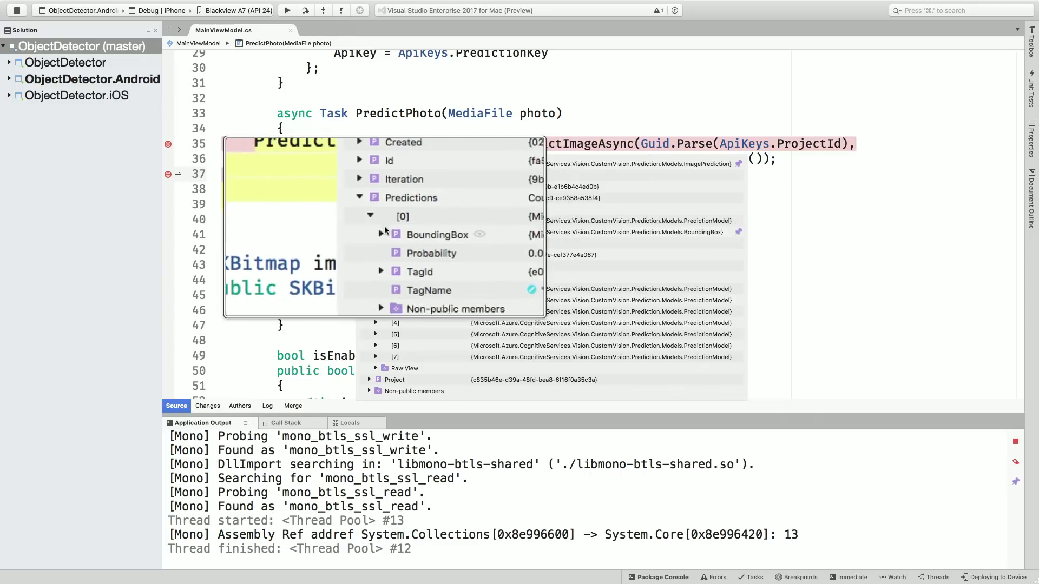
click(376, 220)
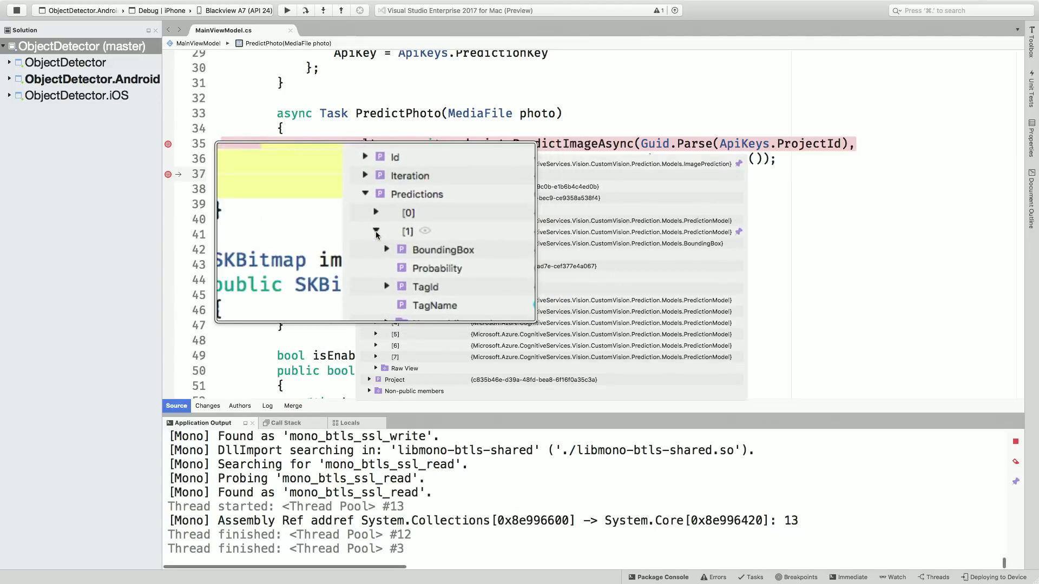
click(374, 232)
click(376, 220)
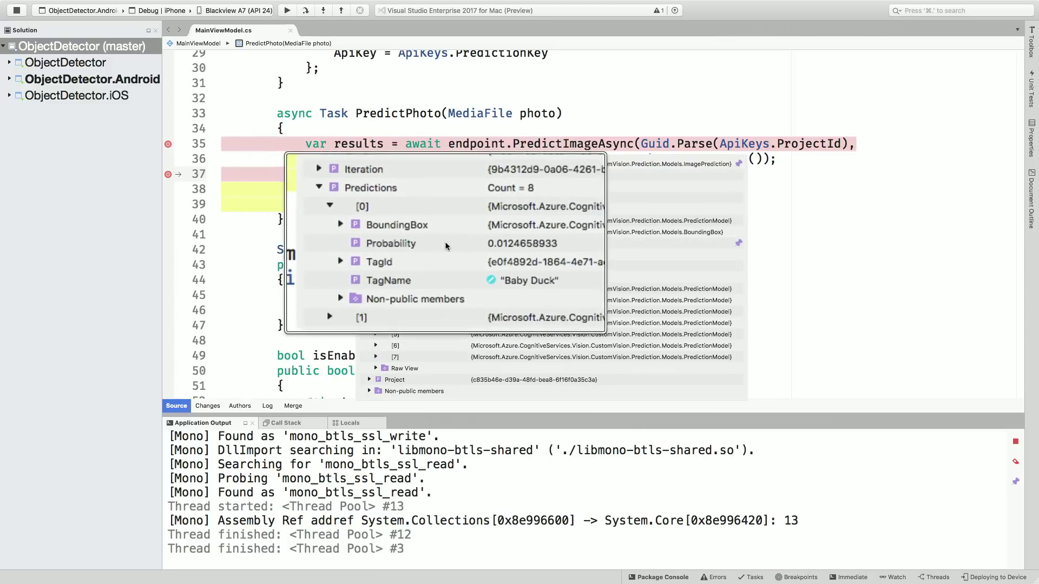
click(382, 232)
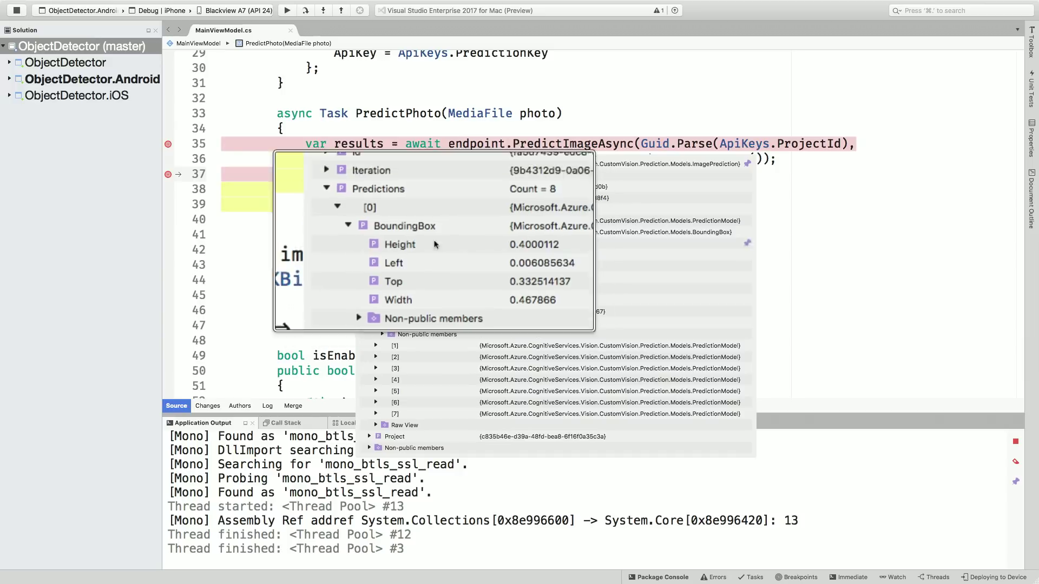
click(383, 231)
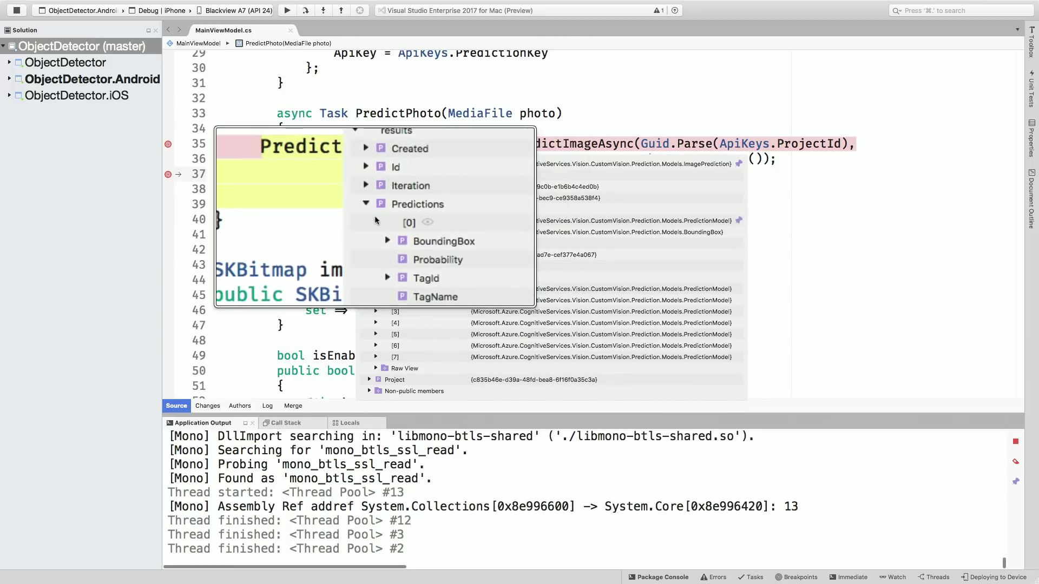
click(371, 205)
click(371, 224)
click(382, 243)
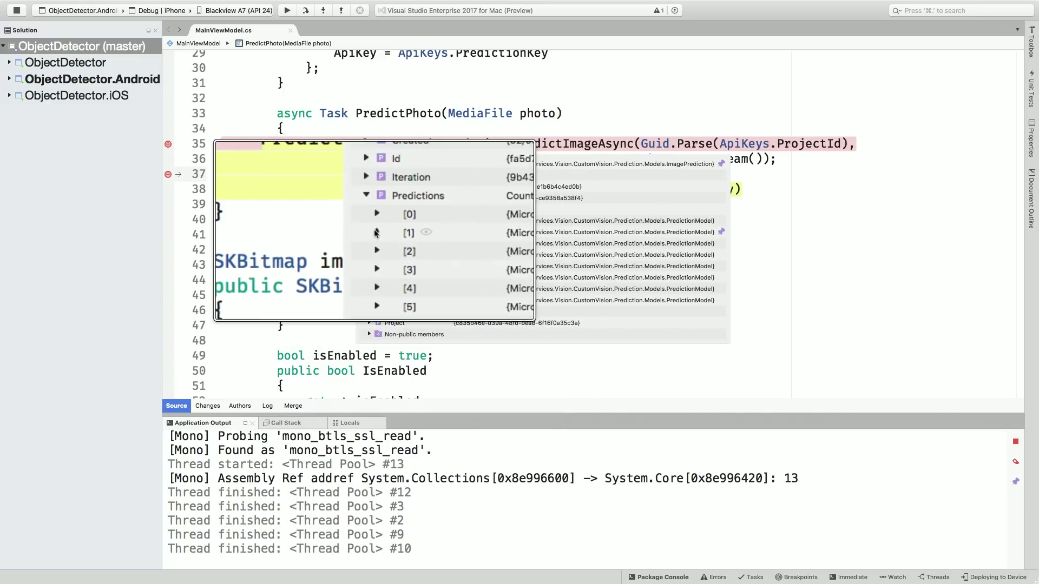
click(374, 242)
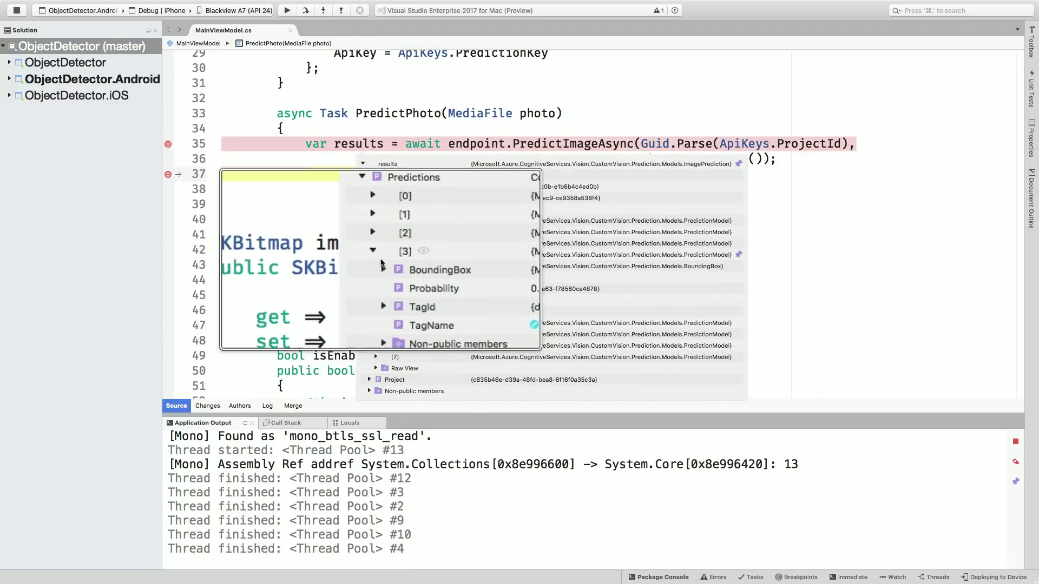
click(379, 254)
click(379, 299)
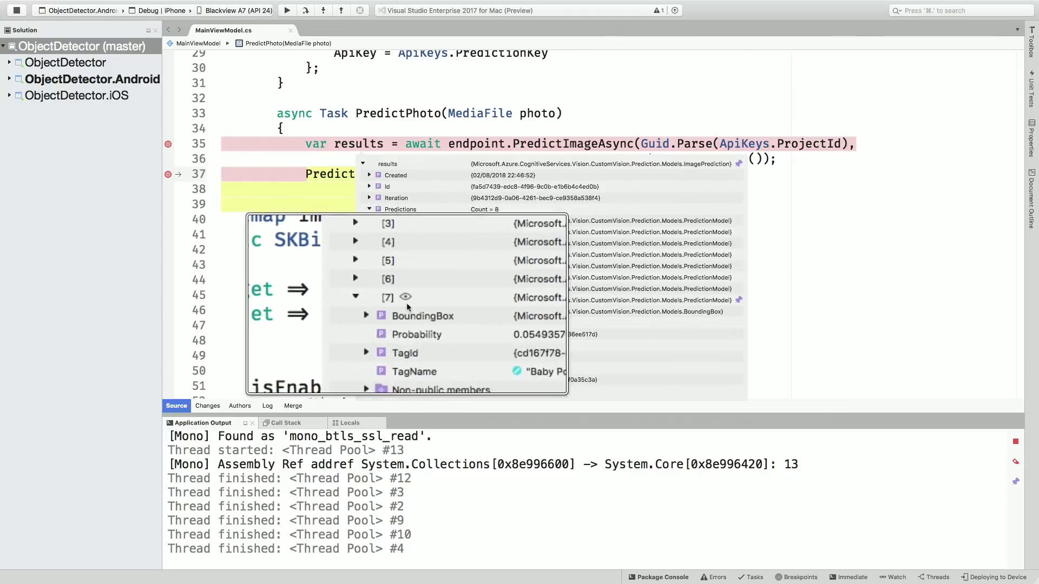
click(375, 289)
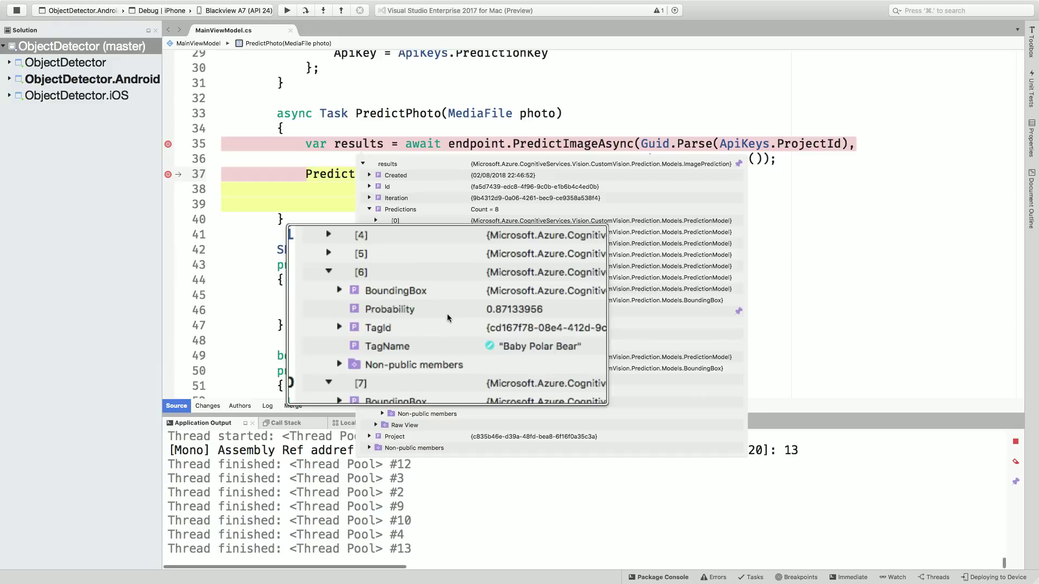
click(376, 281)
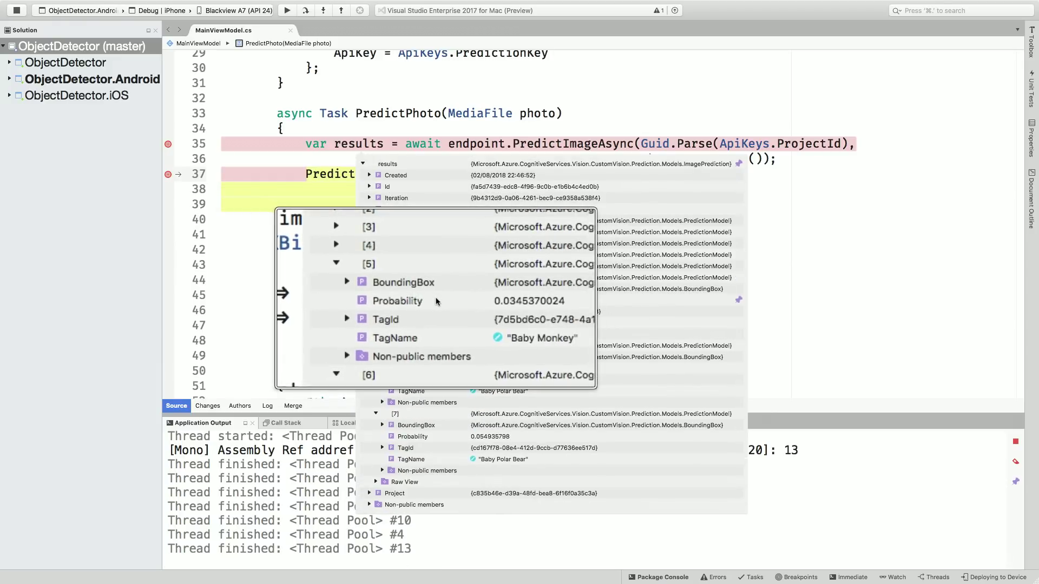
click(376, 257)
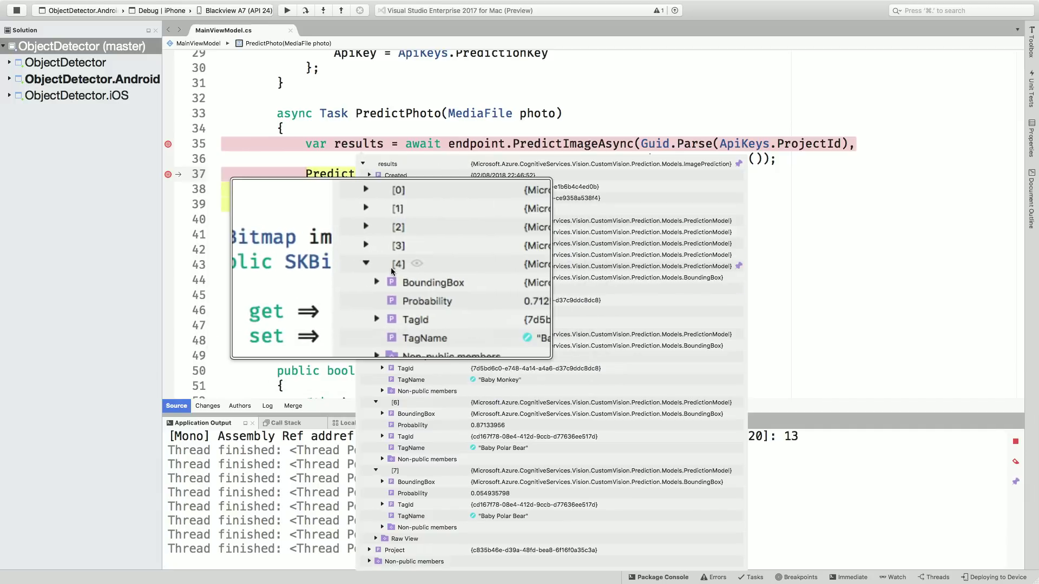
click(332, 249)
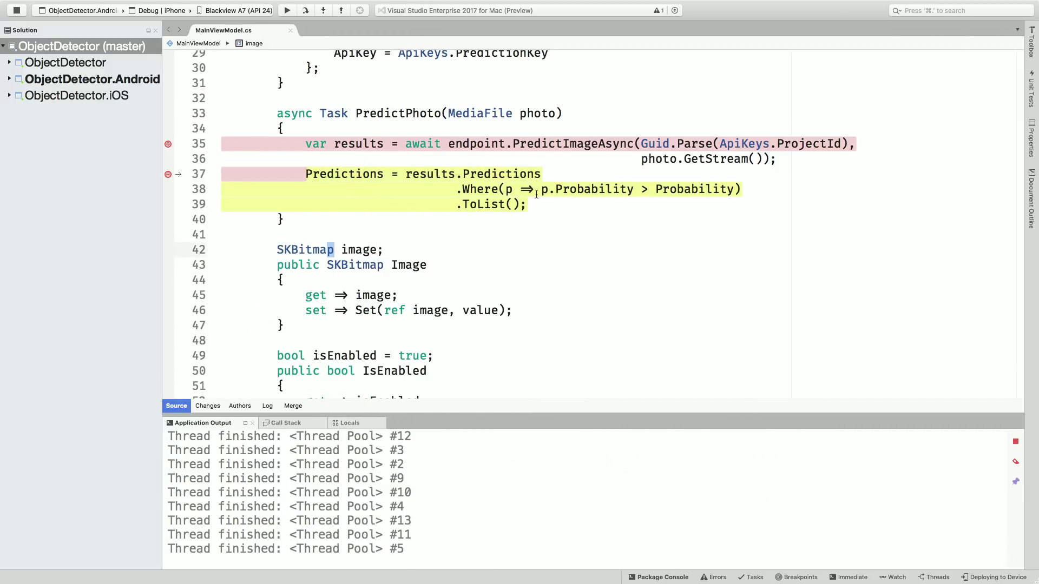
- Resume debugging and switch to the mirrored Android app to take a new photo
click(287, 11)
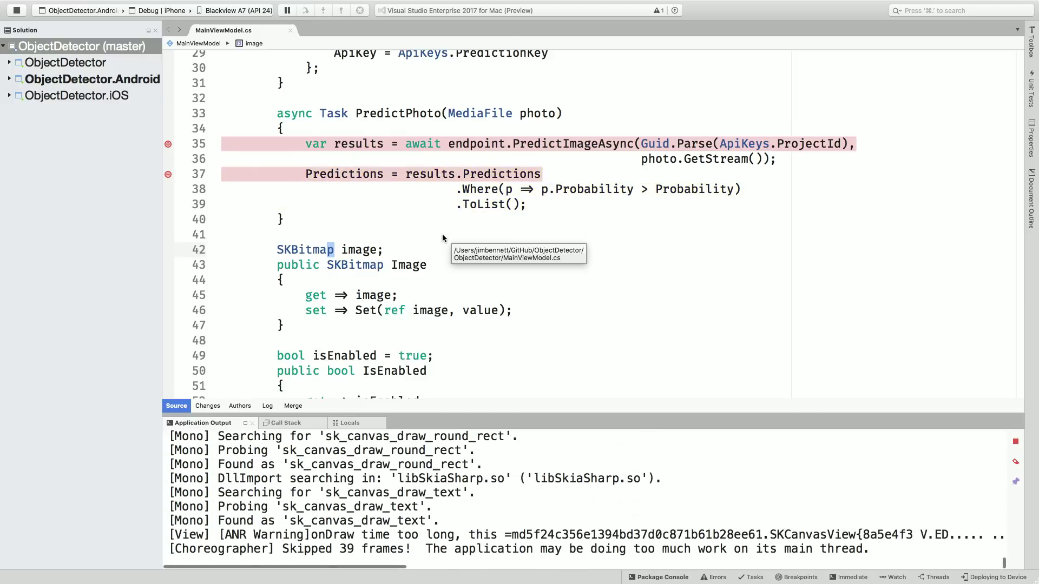
key(ctrl+Left)
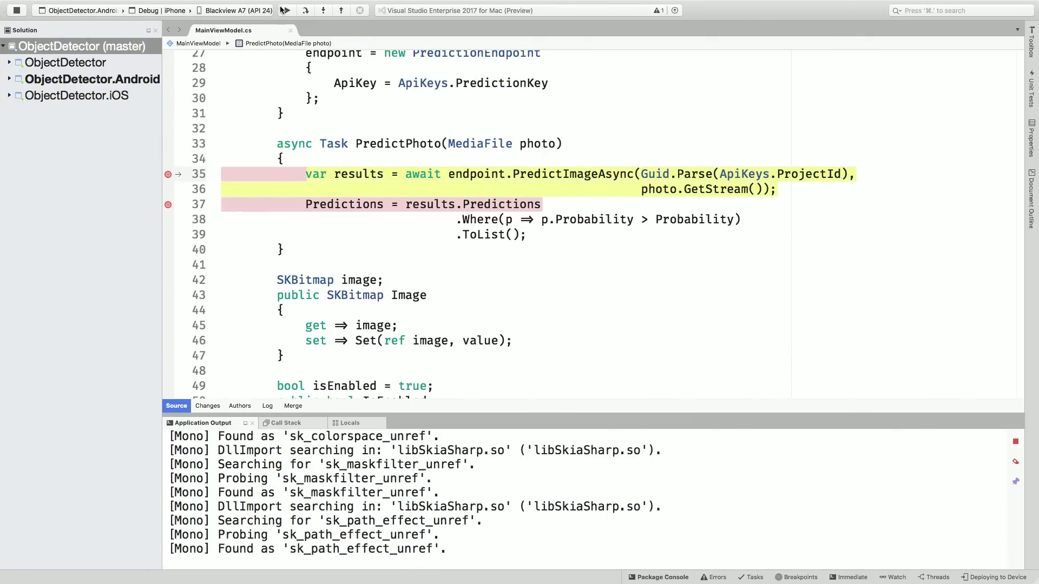
- Continue past both breakpoints so the phone app boxes the bear as Baby polar bear
click(286, 10)
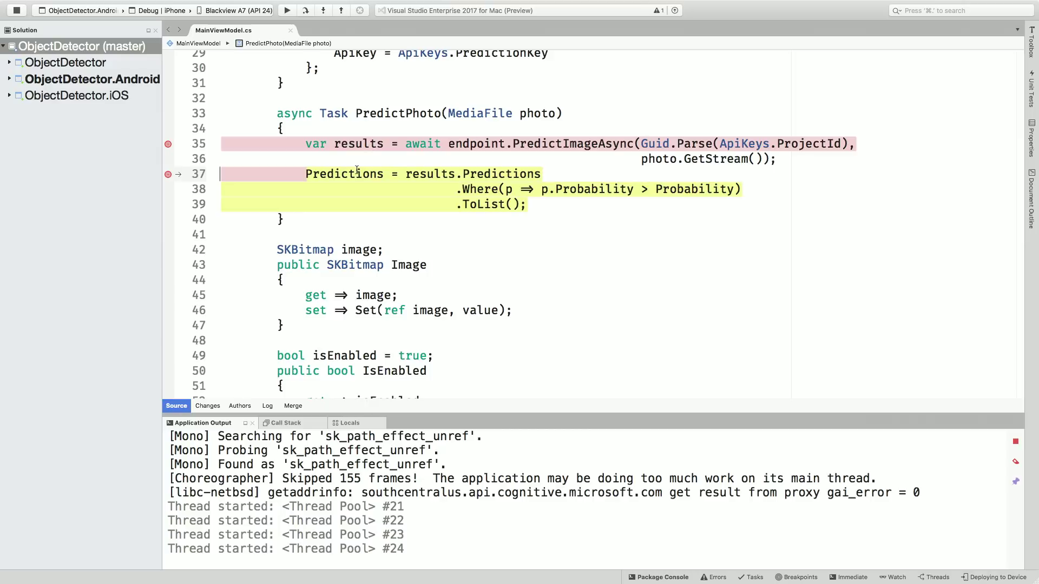
click(288, 12)
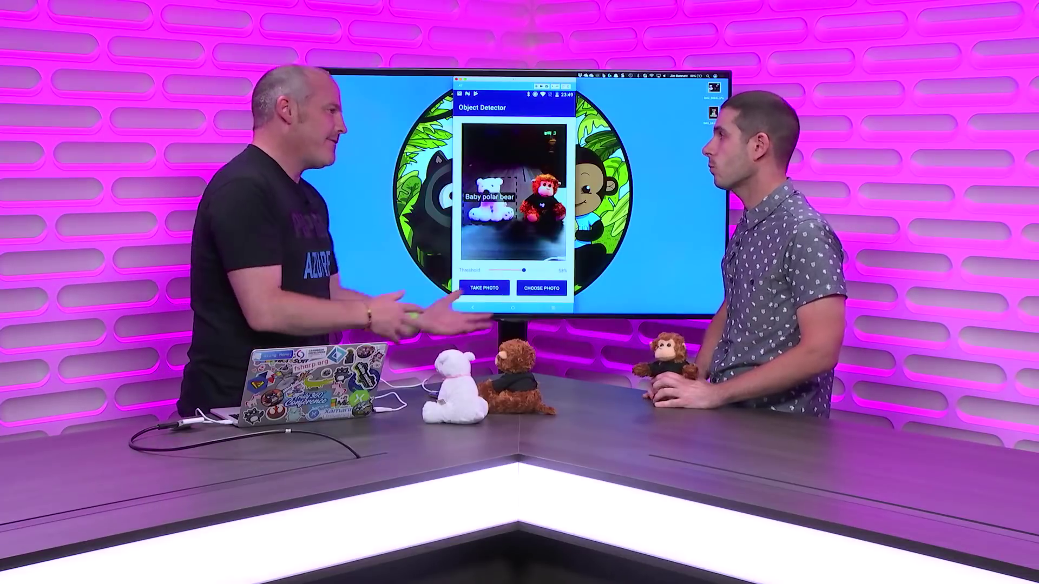
- Switch to the browser showing the ToyDetection Predictions grid in Custom Vision
key(ctrl+Right)
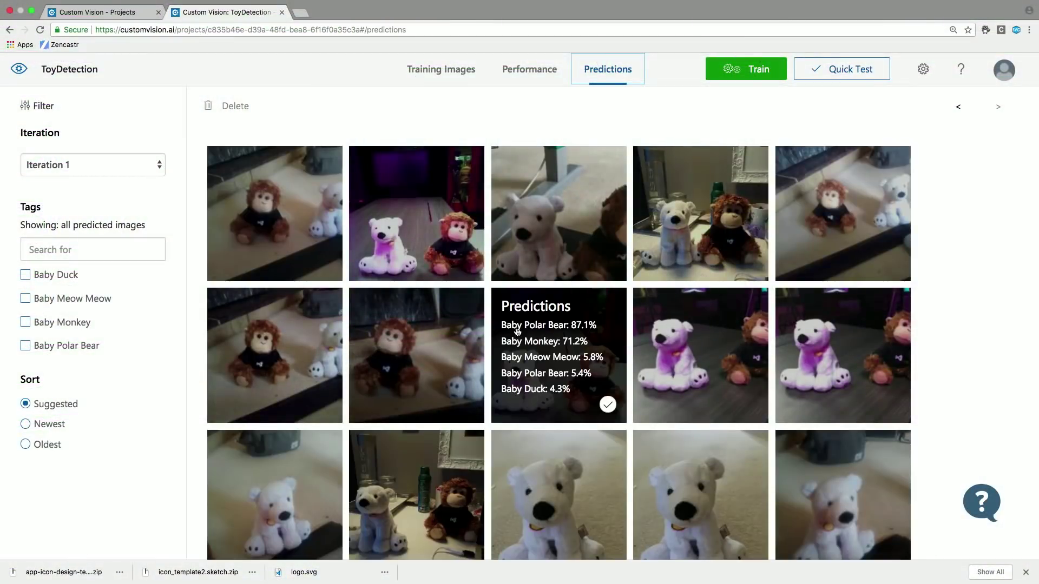
scroll(517, 332, down, 5)
scroll(518, 333, down, 5)
scroll(516, 331, down, 5)
scroll(517, 332, up, 10)
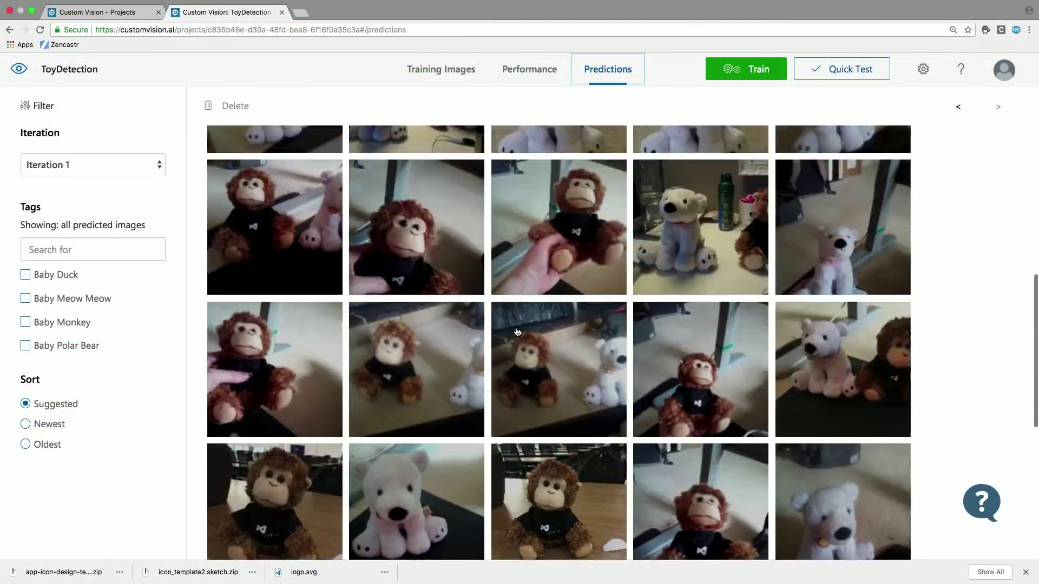
scroll(517, 333, up, 10)
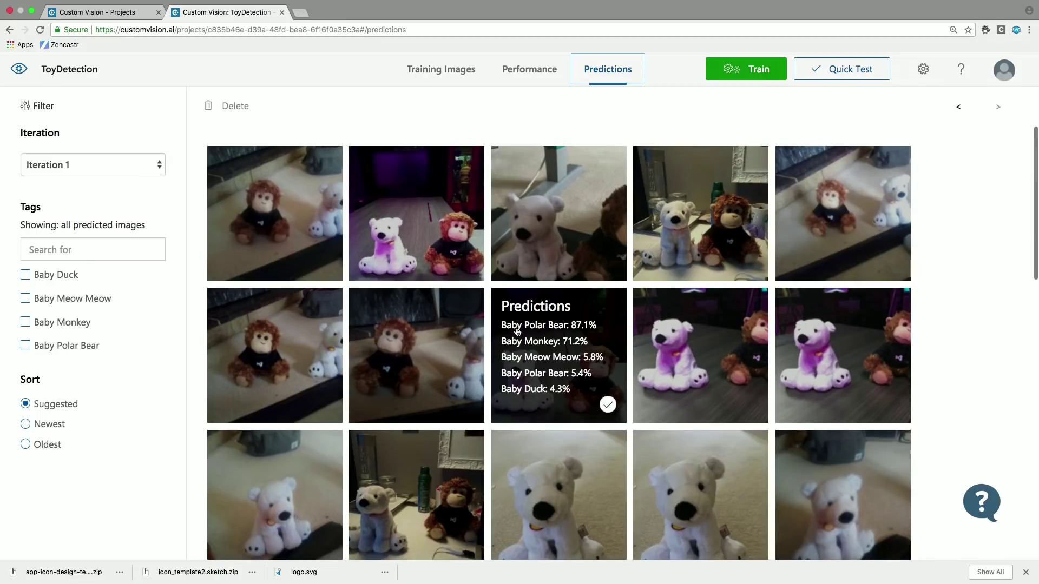
- Open the Baby Polar Bear 87.6% photo's details and confirm its predicted bear region
click(462, 272)
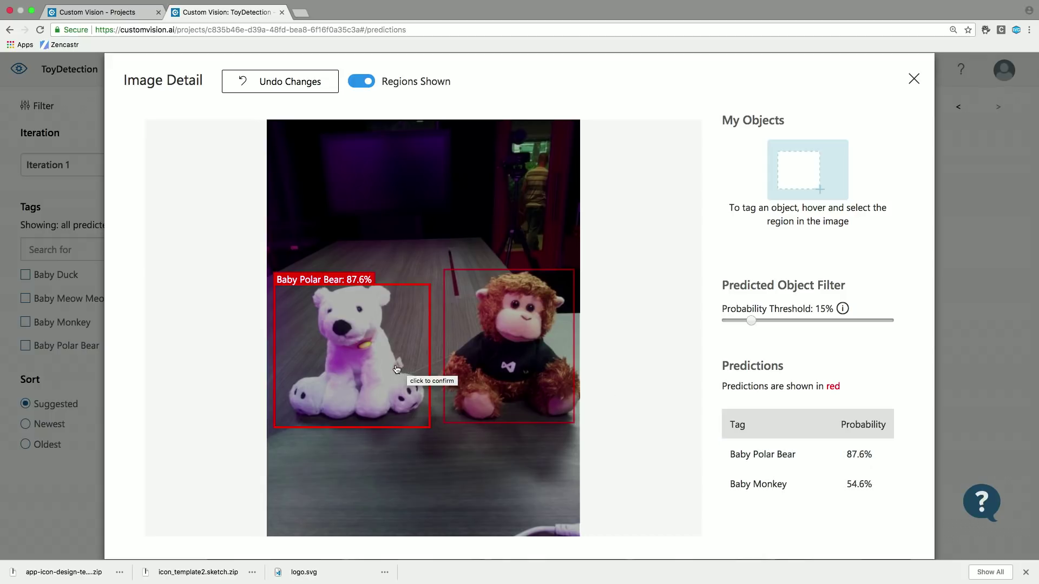
click(396, 369)
- Tighten the bear box's bottom corners, confirm the monkey as Baby Monkey, and close the details
drag(273, 428, 288, 421)
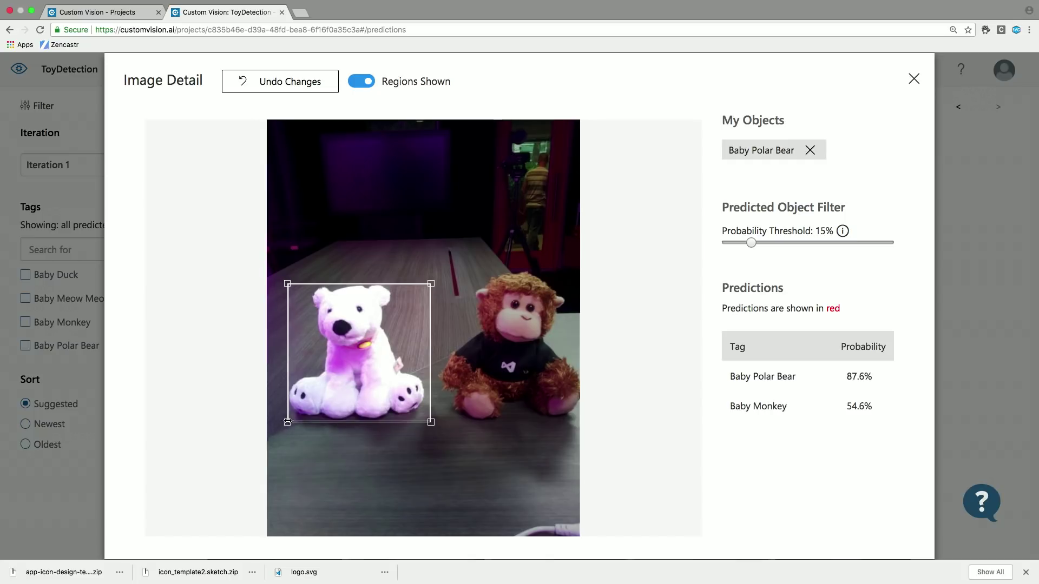
drag(427, 422, 424, 418)
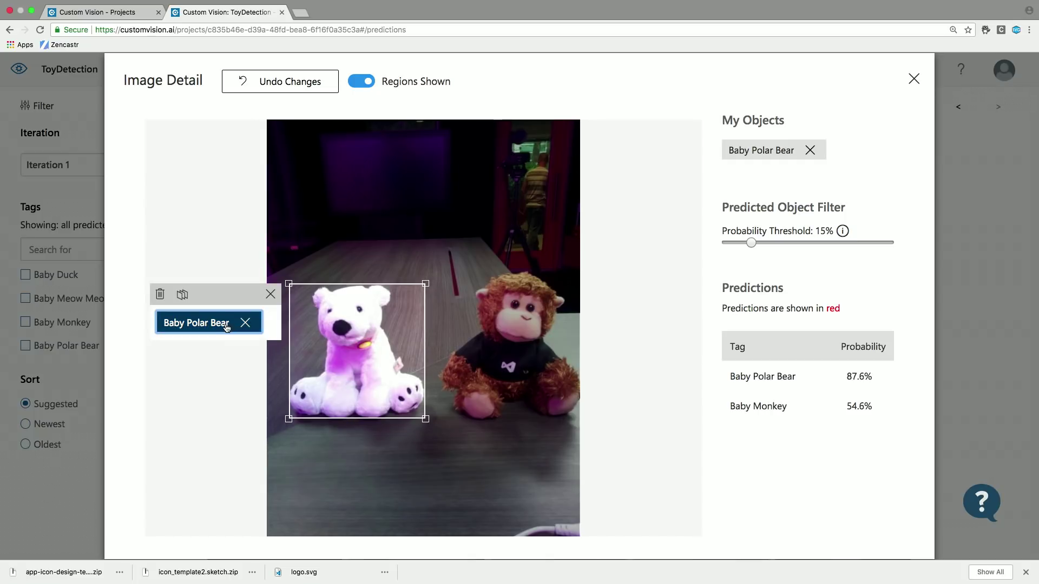
click(502, 356)
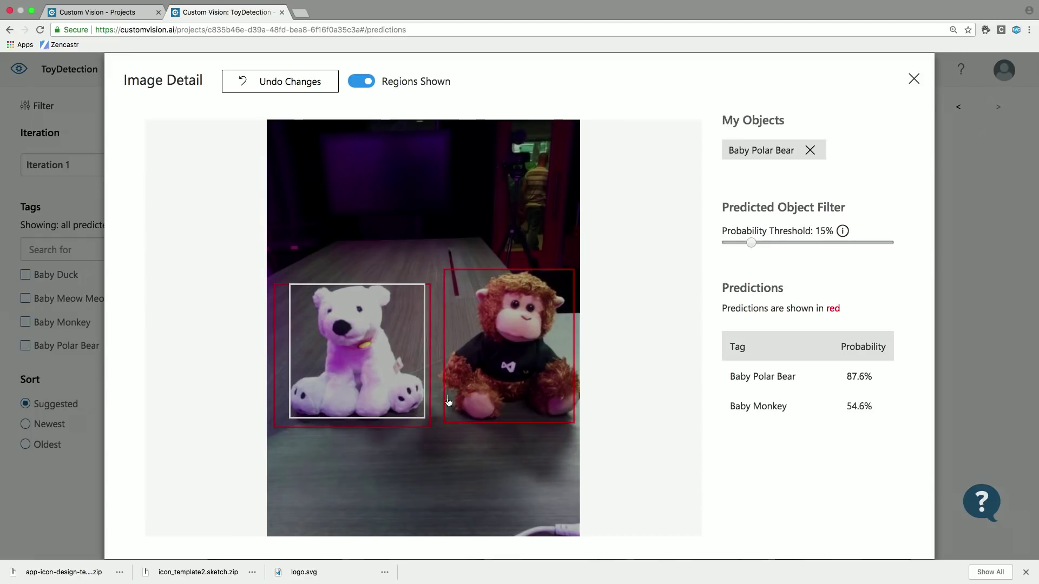
mouse_move(509, 347)
click(444, 425)
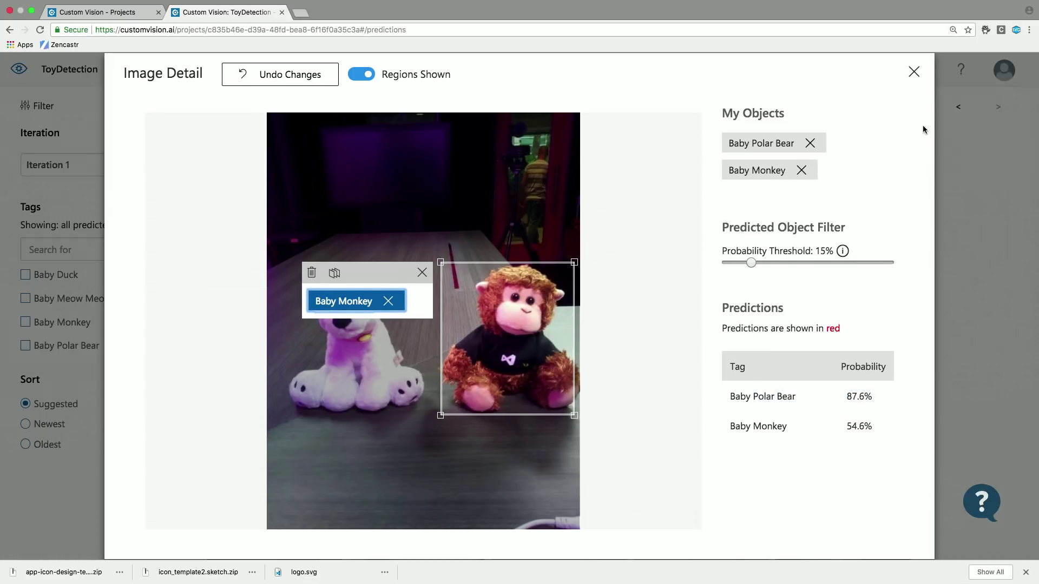
click(913, 73)
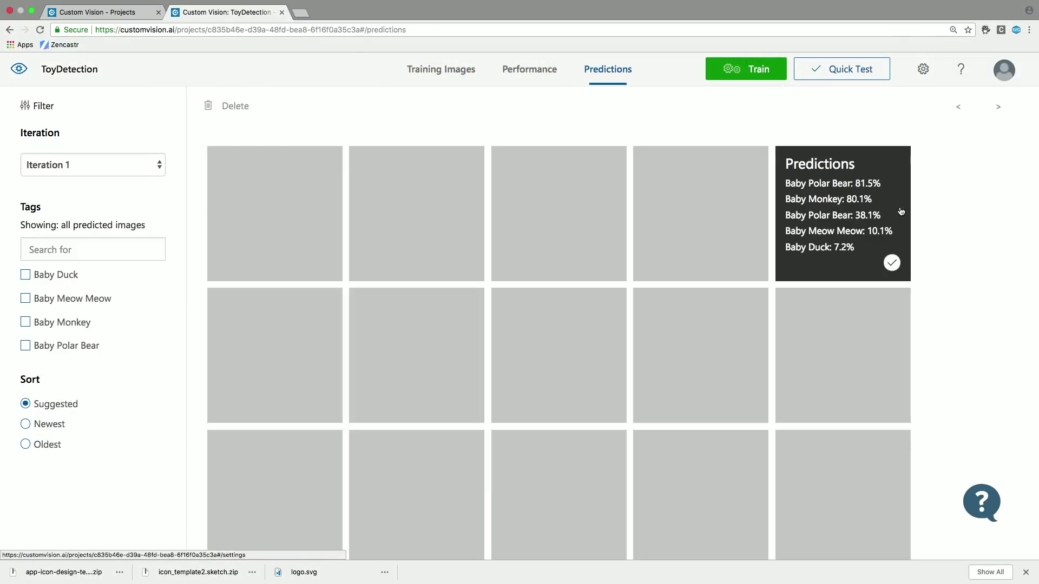